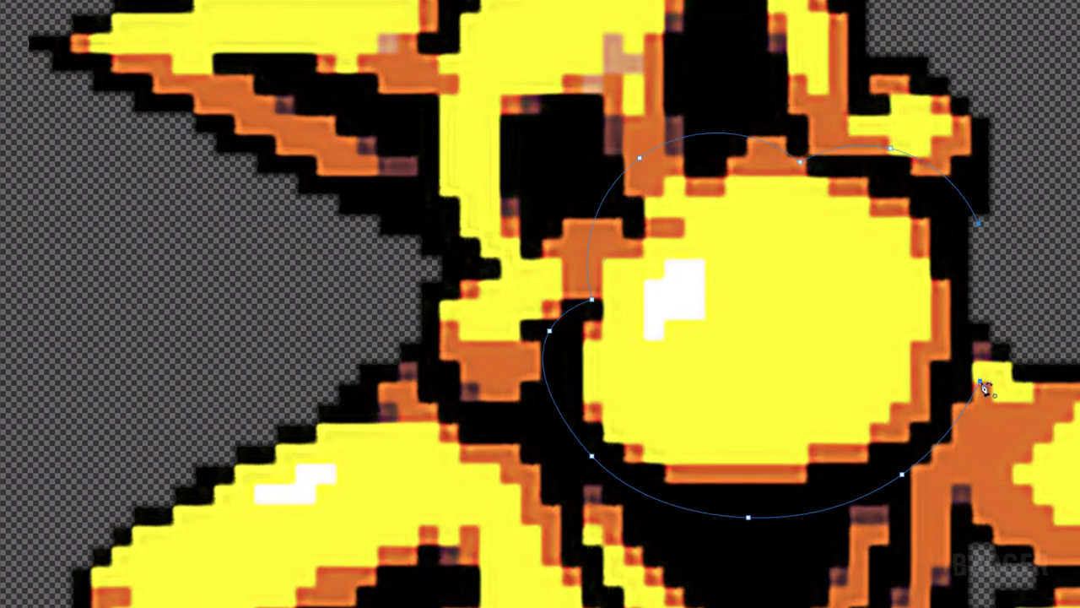
- Close the head outline, then burn soft shading along the head edges and lower mouth rim
click(980, 383)
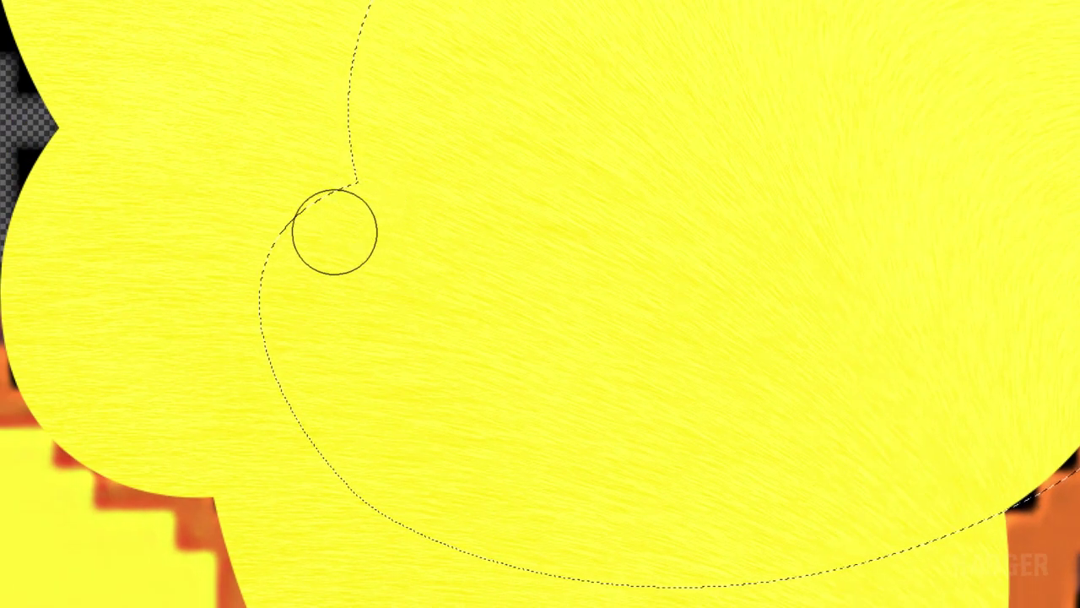
mouse_move(334, 232)
mouse_down()
mouse_move(299, 302)
mouse_move(379, 163)
mouse_up()
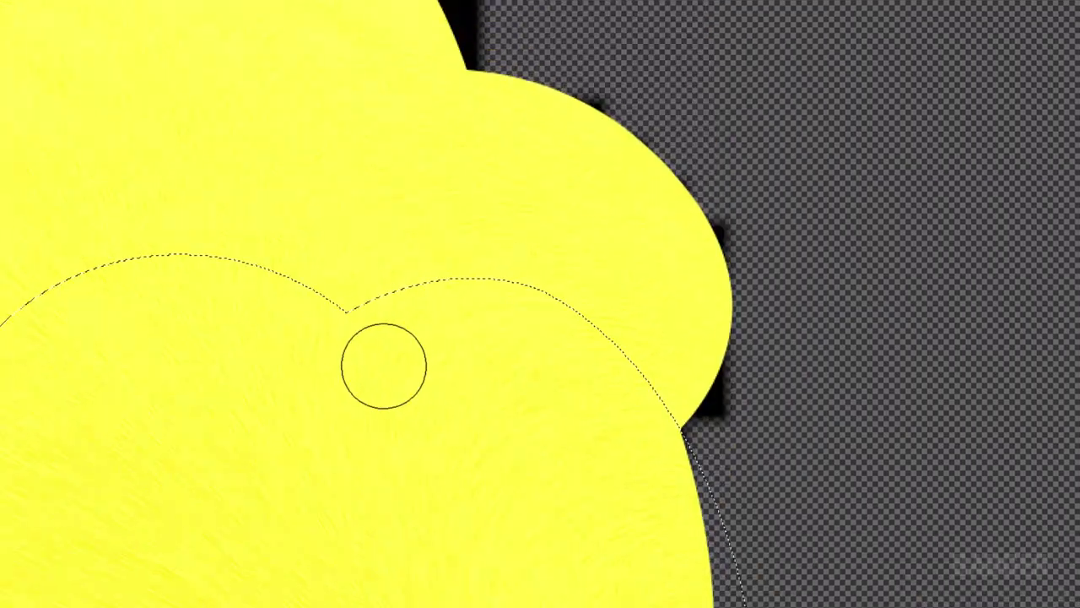
drag(383, 363, 693, 432)
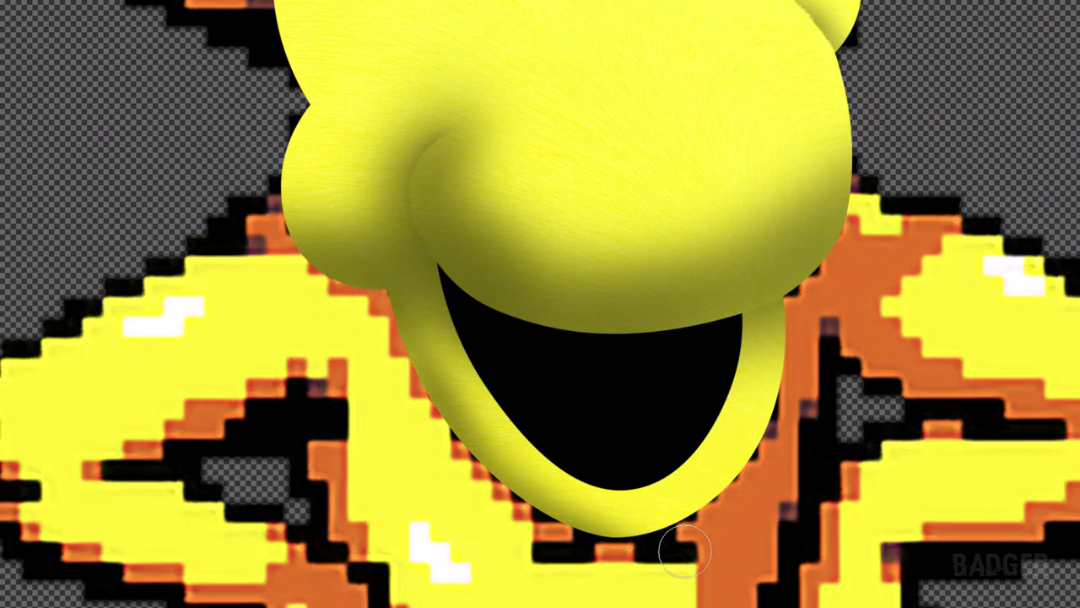
mouse_move(686, 553)
mouse_down()
mouse_move(718, 361)
mouse_move(700, 440)
mouse_up()
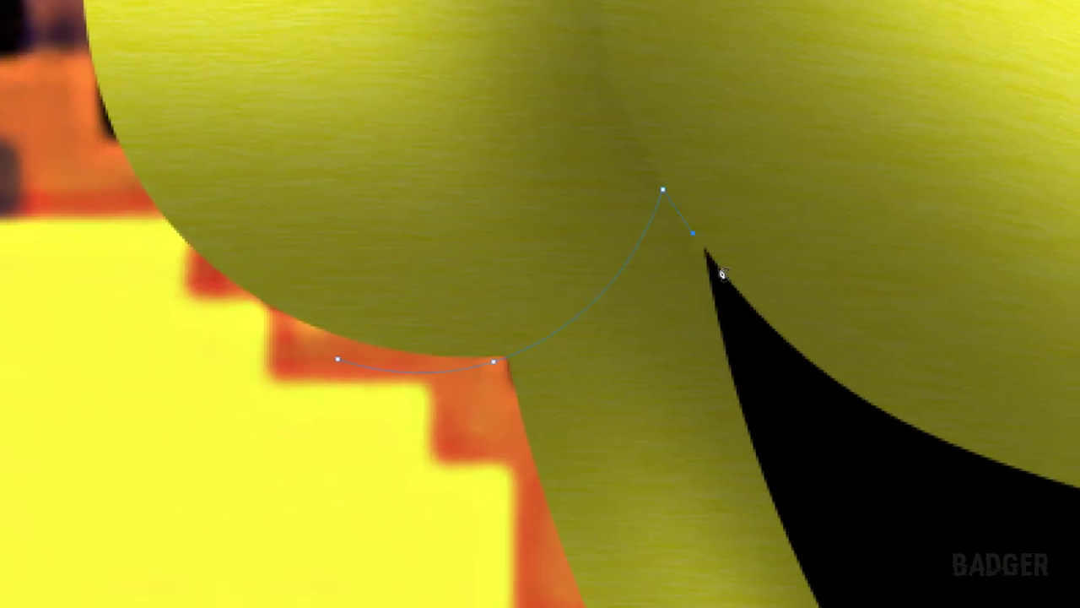
- Turn the traced path into a selection and bring up options for both eye paths
right_click(588, 33)
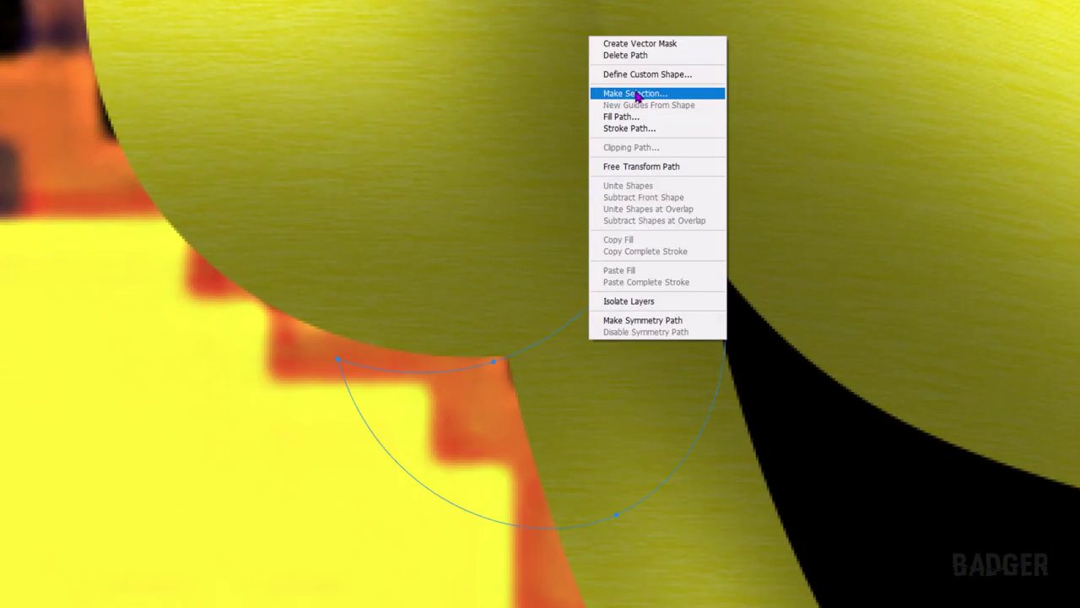
click(641, 91)
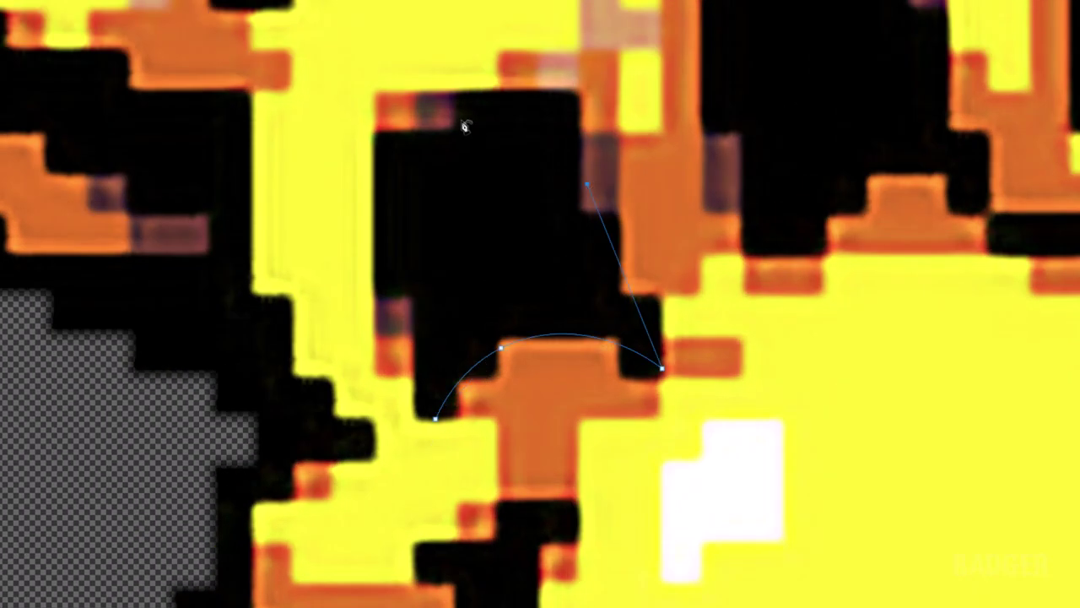
right_click(506, 233)
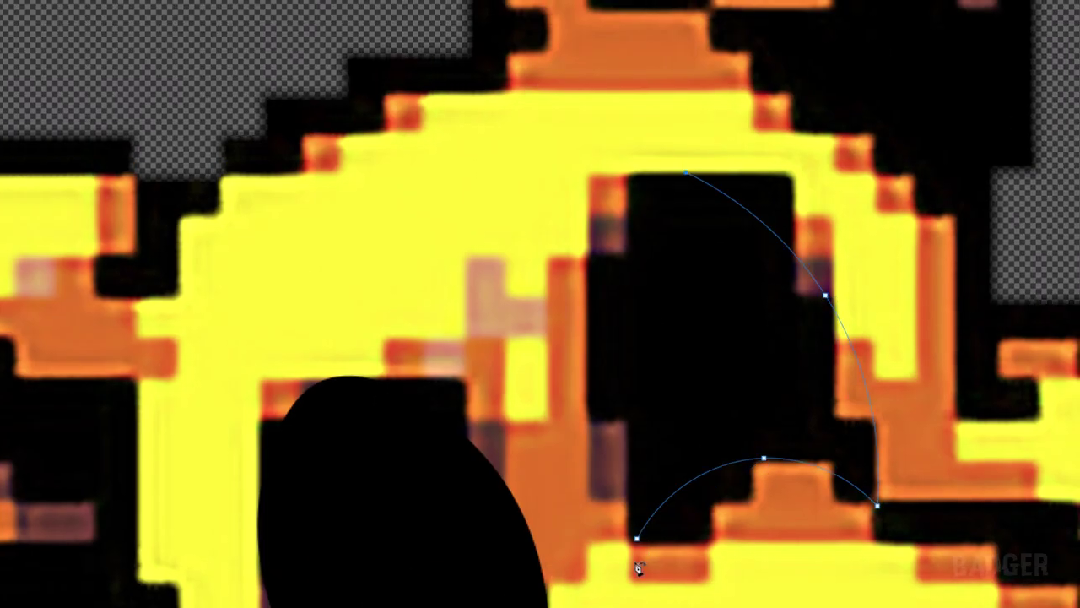
right_click(698, 273)
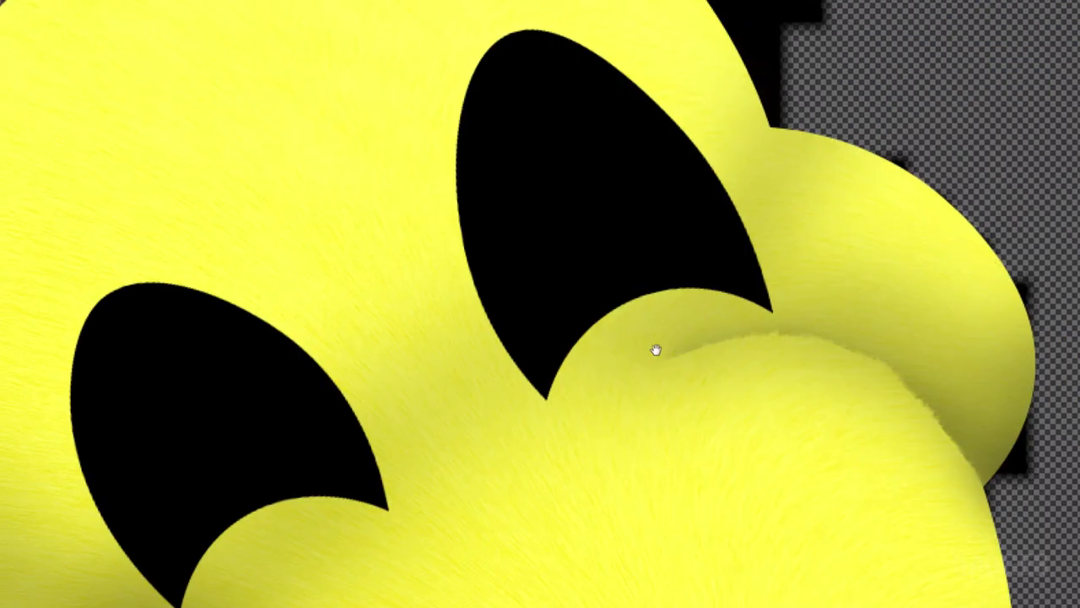
- Burn dark shading all around the left eye and along the right eye's lower edge
mouse_move(507, 57)
mouse_down()
mouse_move(706, 198)
mouse_move(770, 299)
mouse_up()
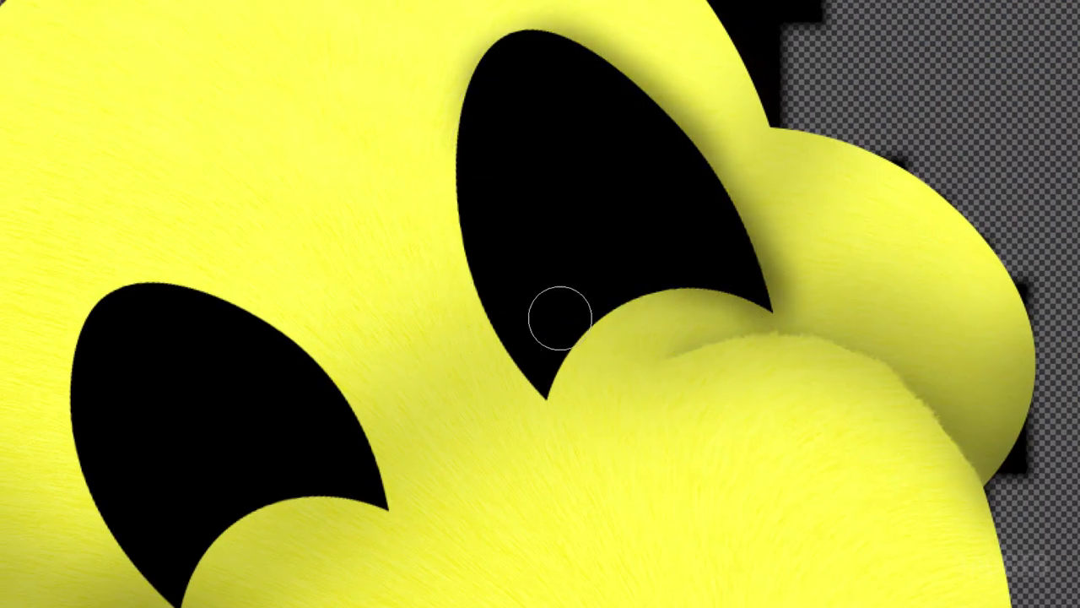
mouse_move(560, 317)
mouse_down()
mouse_move(535, 366)
mouse_move(470, 164)
mouse_up()
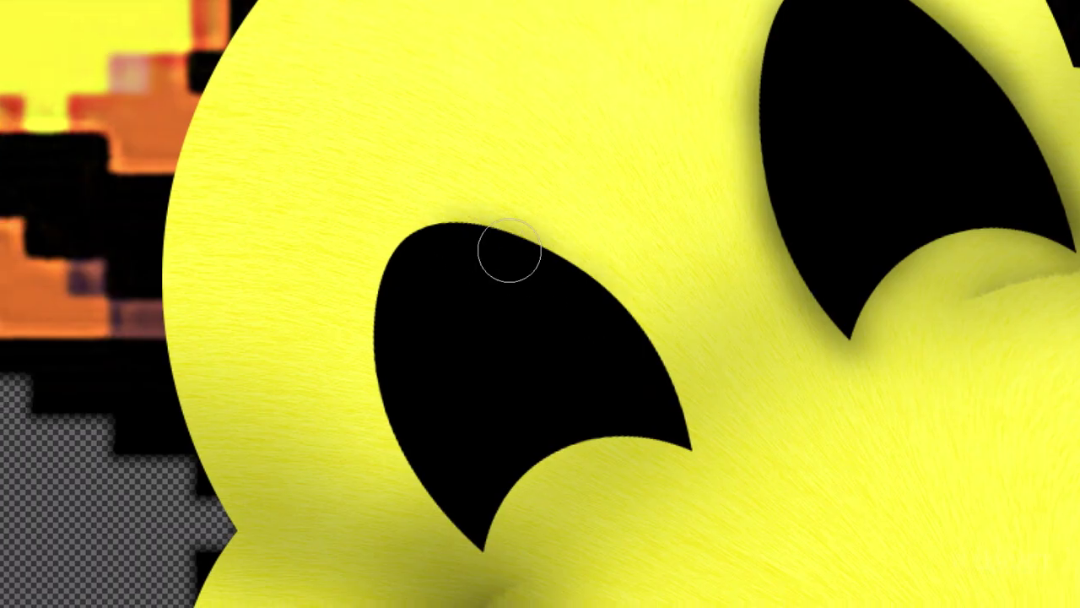
mouse_move(509, 251)
mouse_down()
mouse_move(692, 448)
mouse_move(434, 499)
mouse_move(482, 549)
mouse_move(637, 359)
mouse_up()
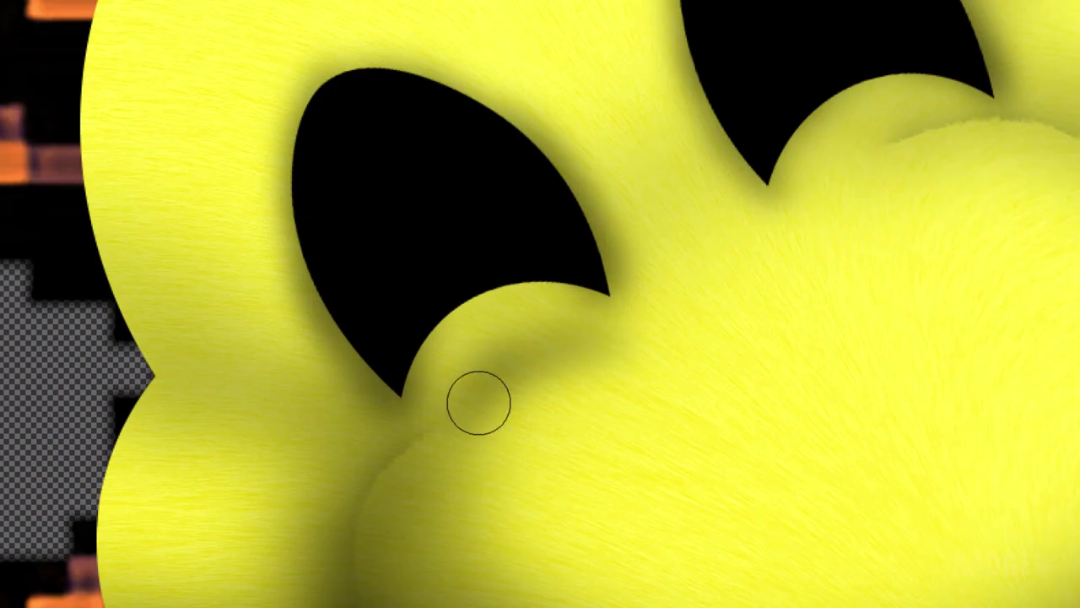
drag(988, 93, 785, 211)
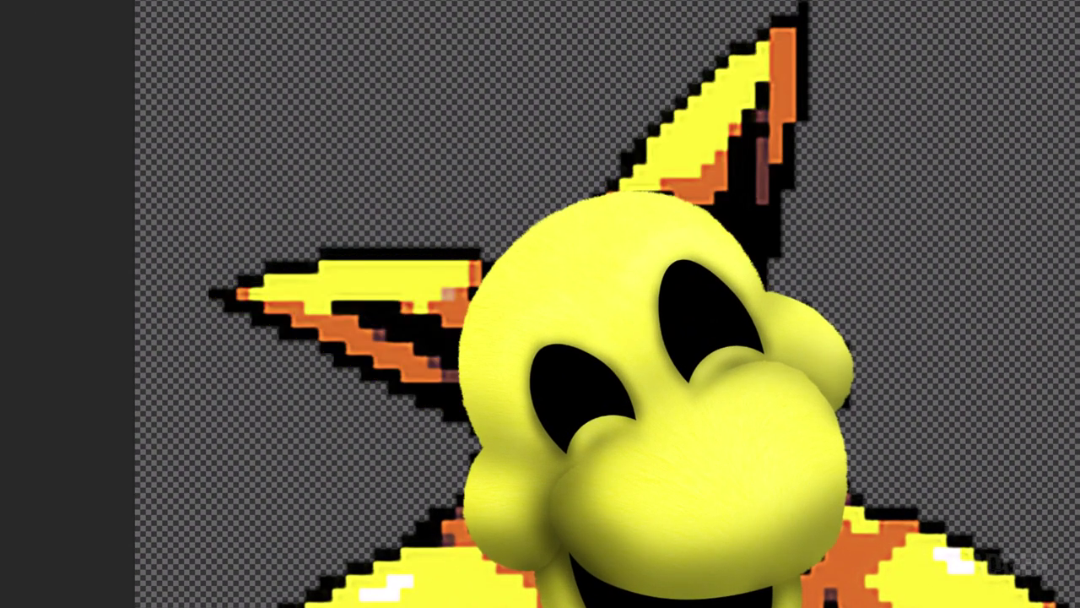
- Convert the left ear outline to a selection and warp the head and ear into shape
click(420, 329)
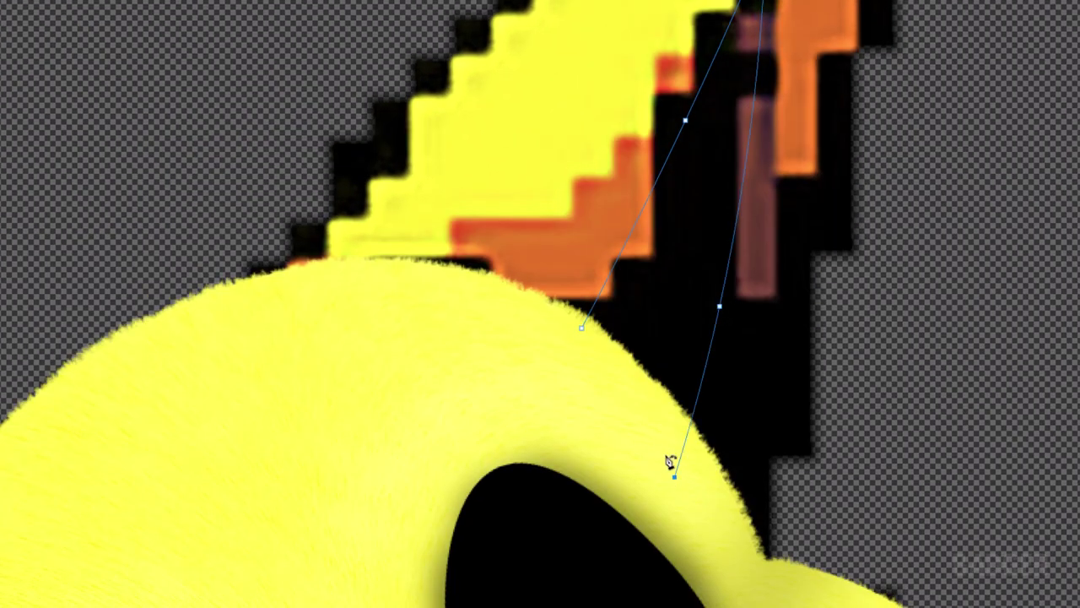
key(ctrl+Return)
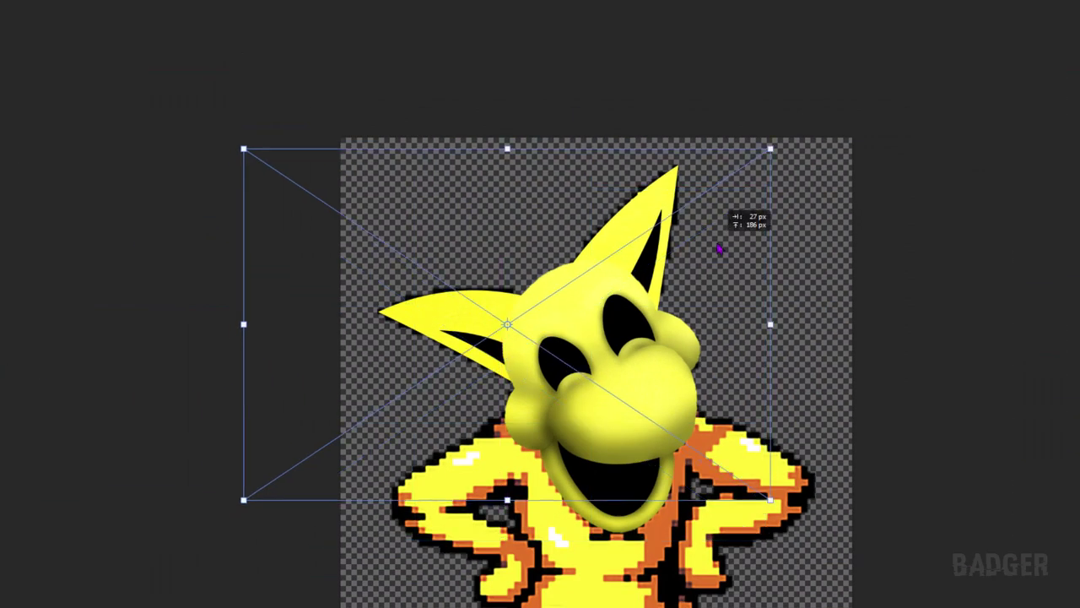
drag(513, 260, 653, 387)
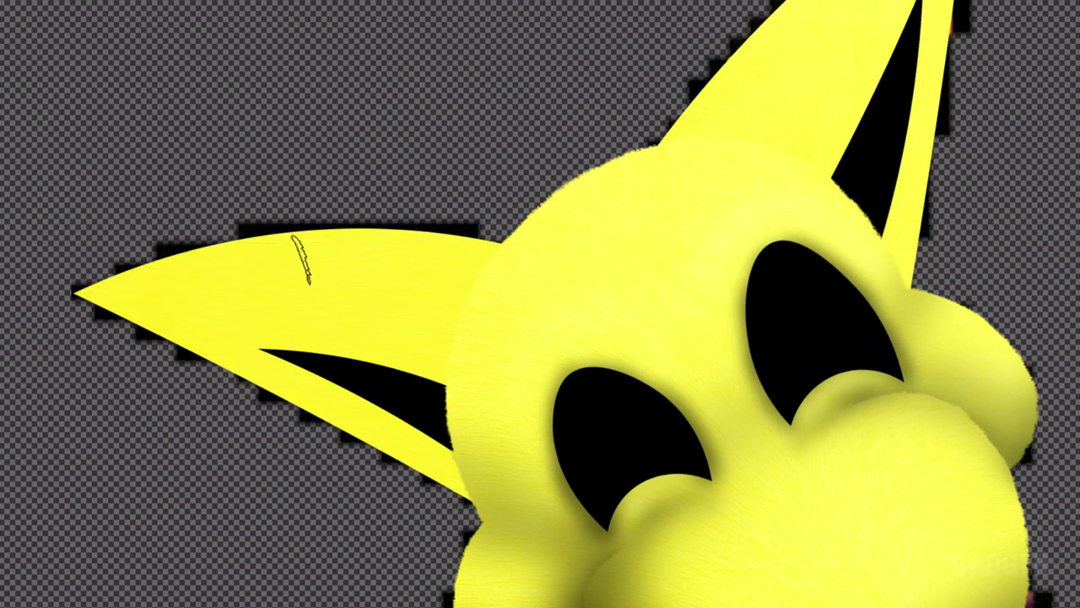
- Burn dark tones along the ear's outer and inner edges with a large soft brush
right_click(301, 258)
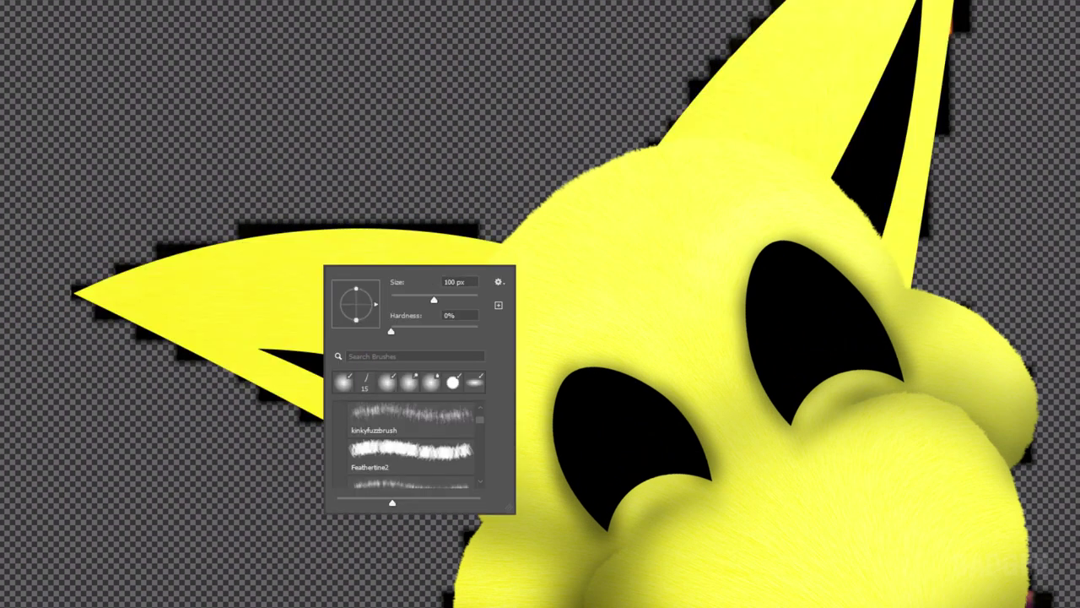
mouse_move(168, 313)
mouse_down()
mouse_move(495, 507)
mouse_move(165, 243)
mouse_up()
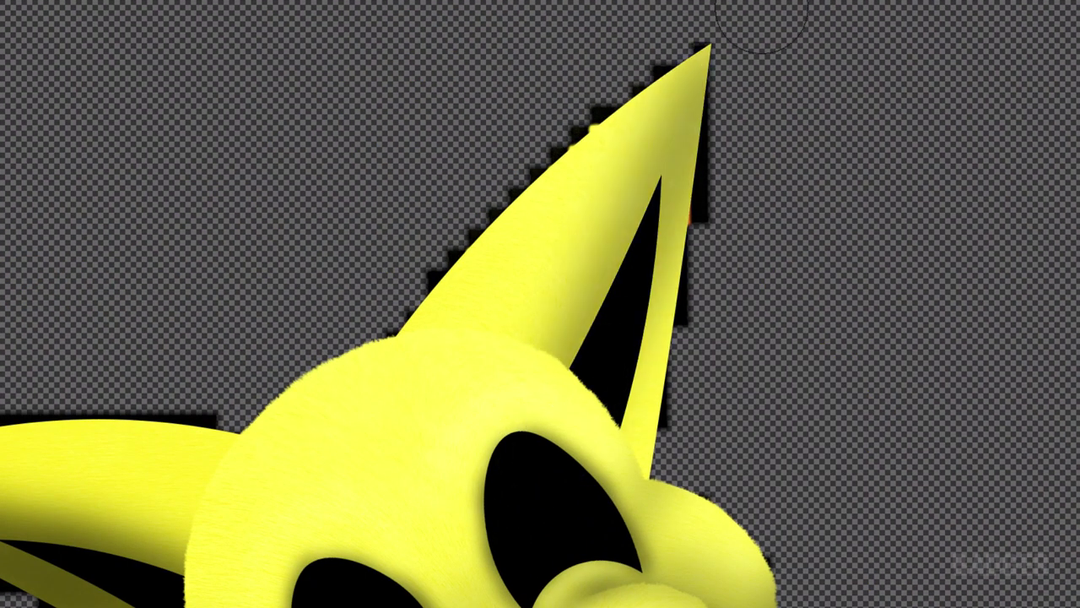
mouse_move(762, 19)
mouse_down()
mouse_move(603, 422)
mouse_move(607, 127)
mouse_up()
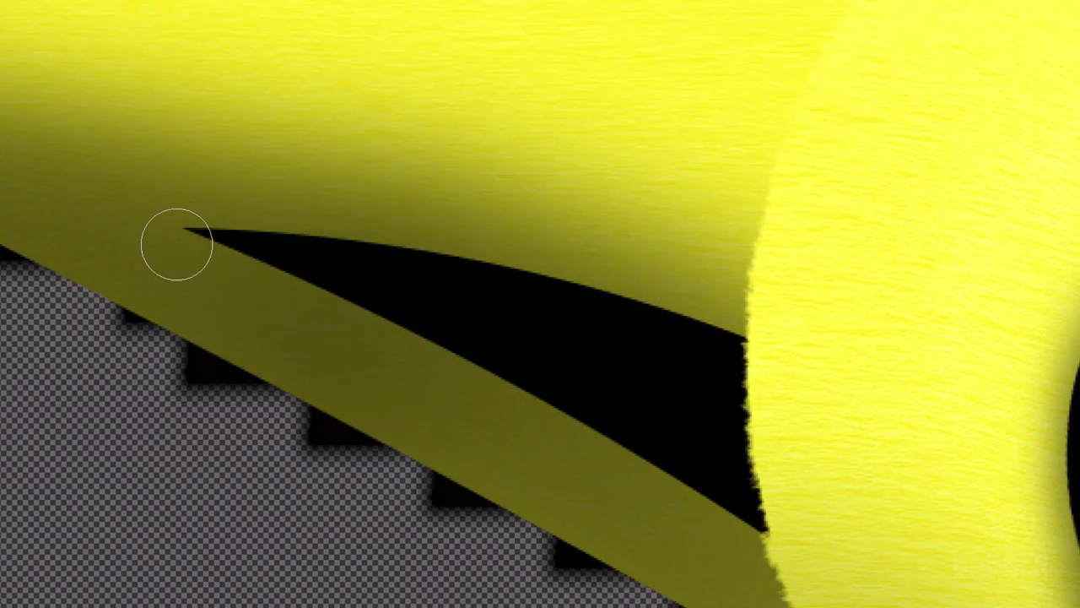
mouse_move(177, 244)
mouse_down()
mouse_move(700, 473)
mouse_move(321, 186)
mouse_up()
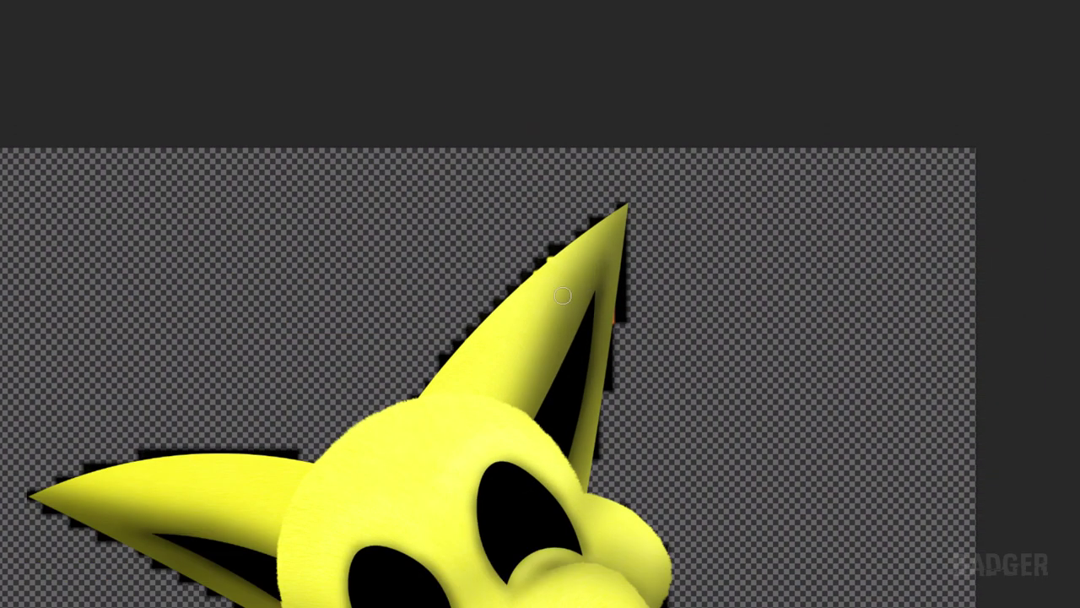
scroll(562, 296, down, 2)
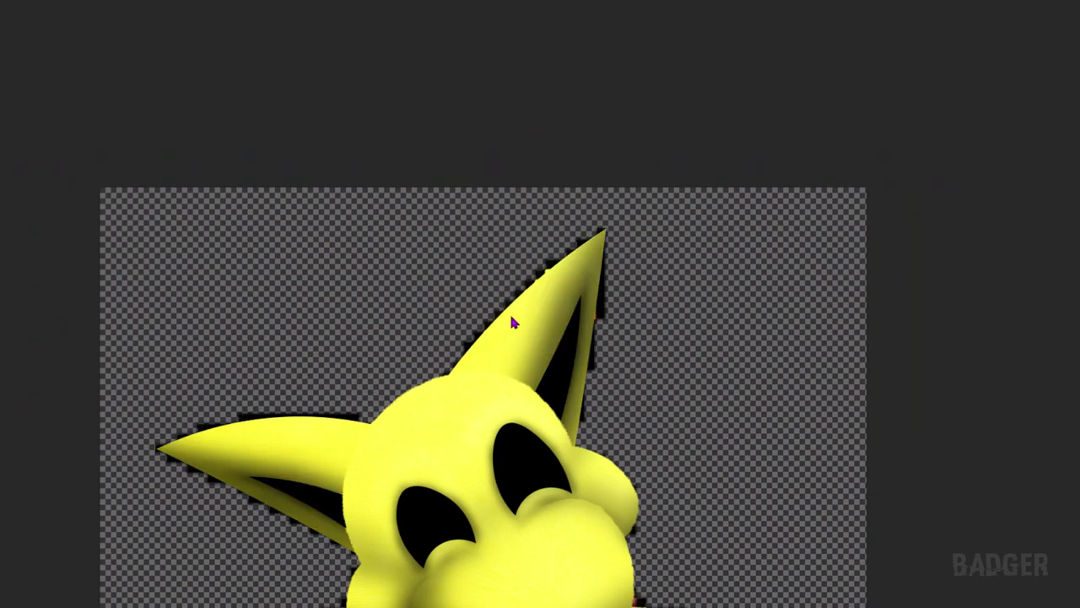
scroll(366, 376, up, 3)
scroll(982, 397, down, 3)
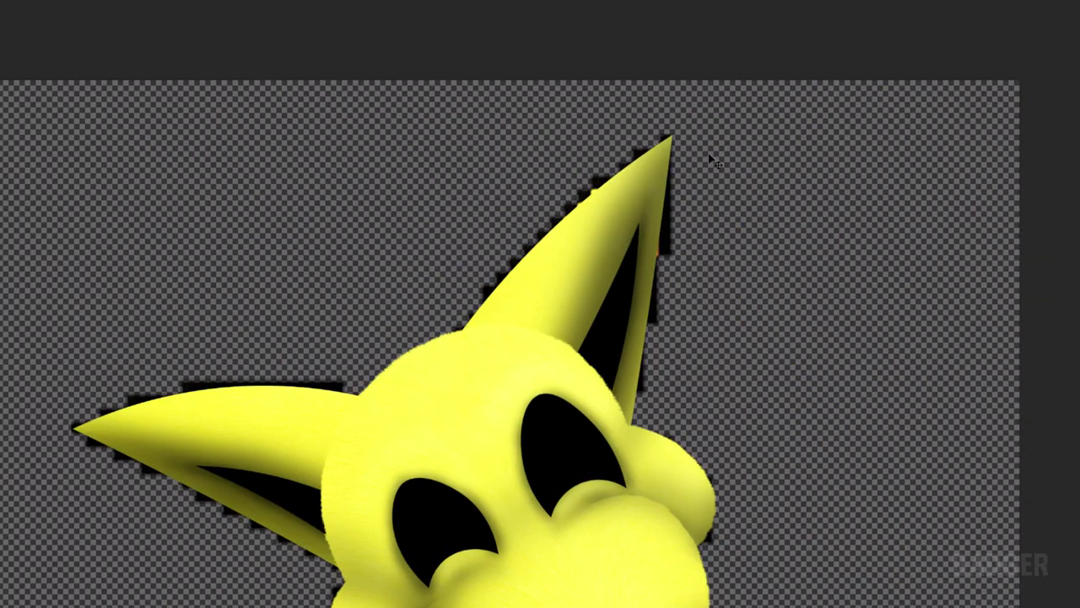
scroll(409, 296, up, 5)
scroll(409, 296, down, 3)
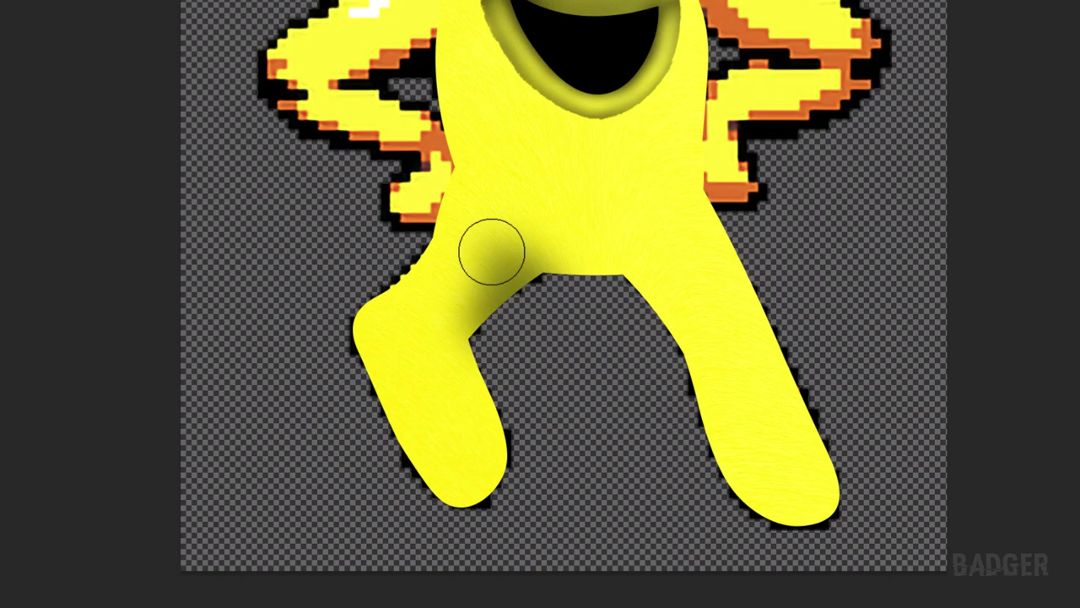
- Shade the right leg, torso, neck and chest, then add fuzzy fur along the leg edge
mouse_move(490, 248)
mouse_down()
mouse_move(644, 292)
mouse_move(767, 509)
mouse_move(813, 470)
mouse_move(513, 459)
mouse_move(448, 471)
mouse_move(356, 328)
mouse_up()
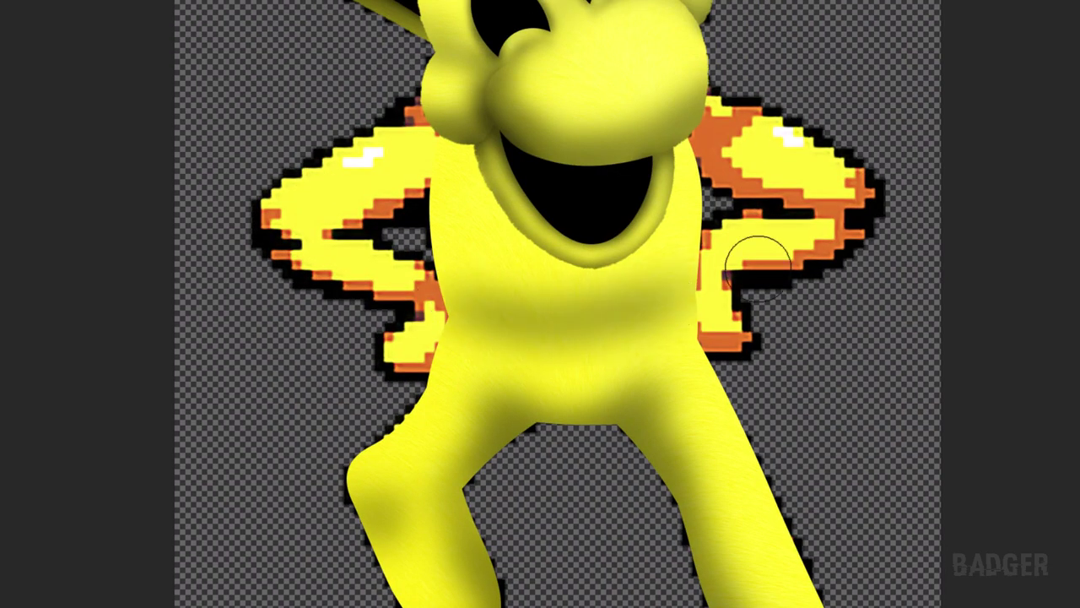
mouse_move(735, 242)
mouse_down()
mouse_move(476, 284)
mouse_move(512, 309)
mouse_move(635, 290)
mouse_move(545, 402)
mouse_move(436, 364)
mouse_up()
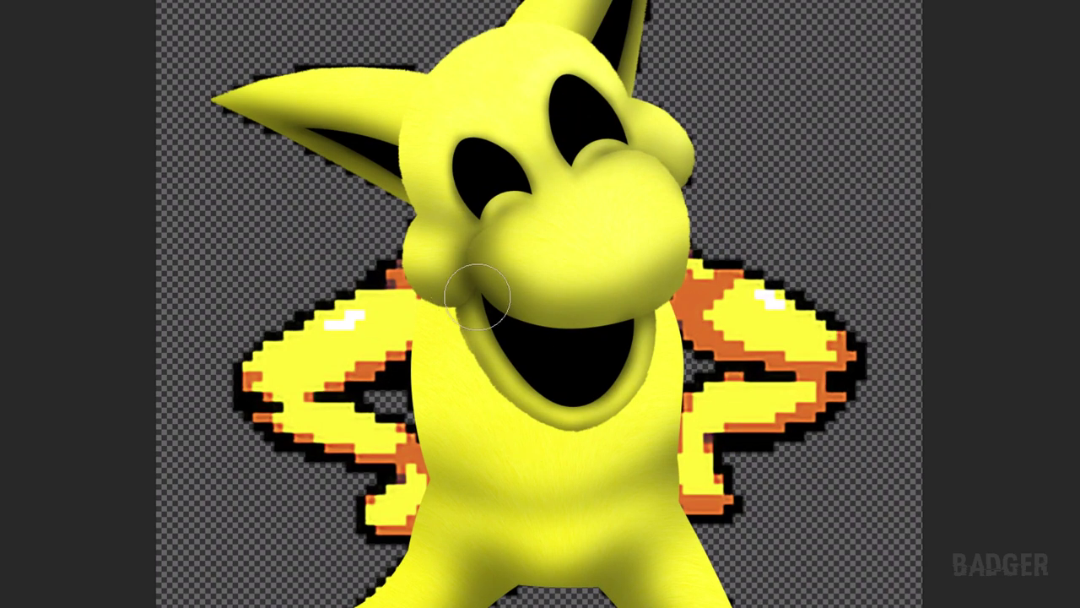
mouse_move(490, 294)
mouse_down()
mouse_move(647, 294)
mouse_move(567, 432)
mouse_move(566, 273)
mouse_up()
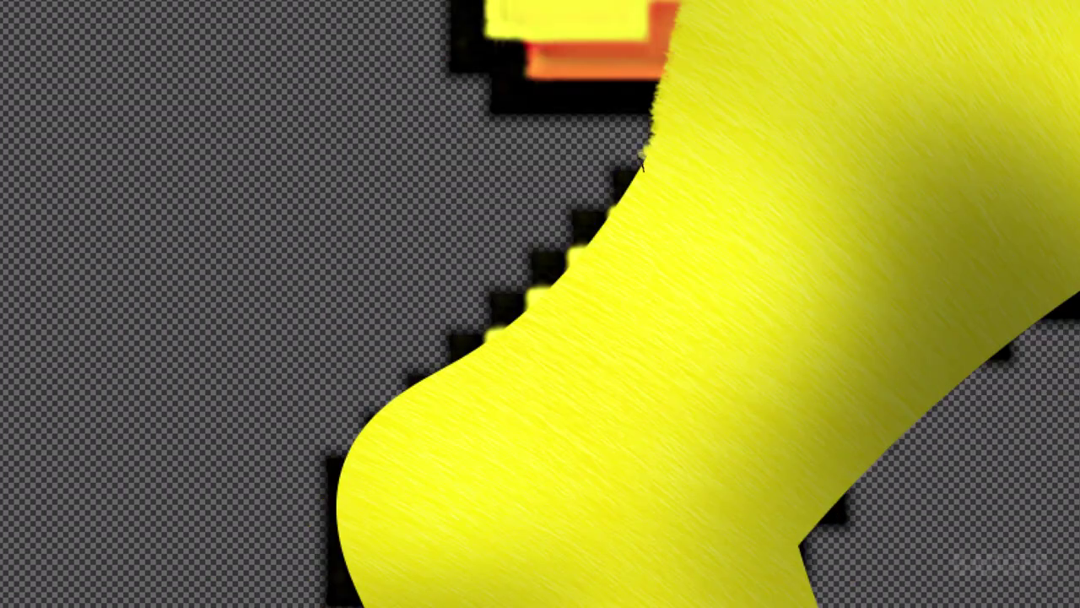
drag(447, 350, 580, 236)
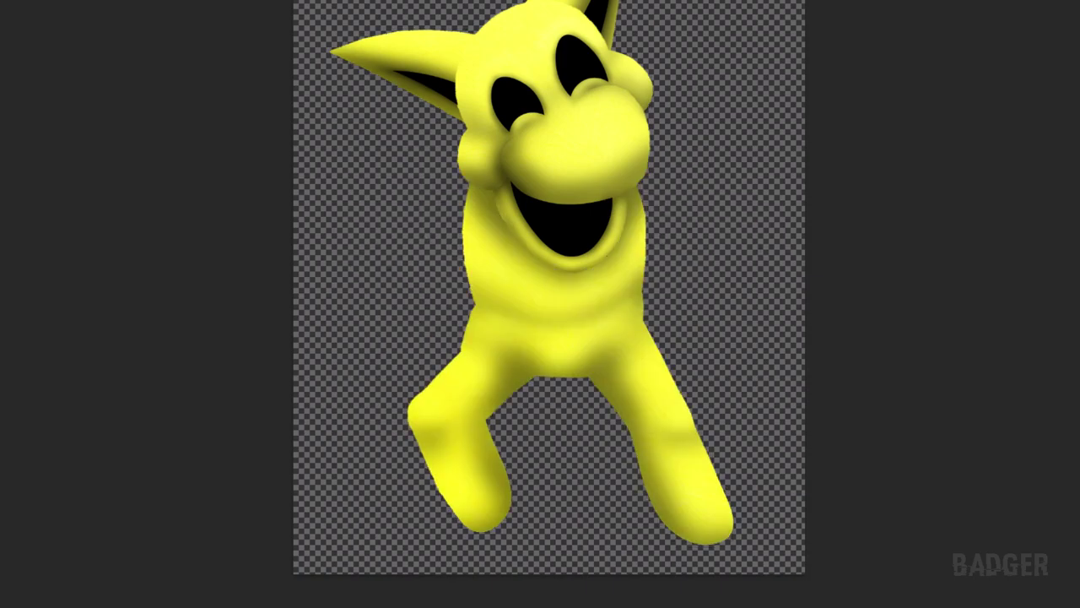
- Zoom in on the pixel-art chest and arm reference
click(592, 310)
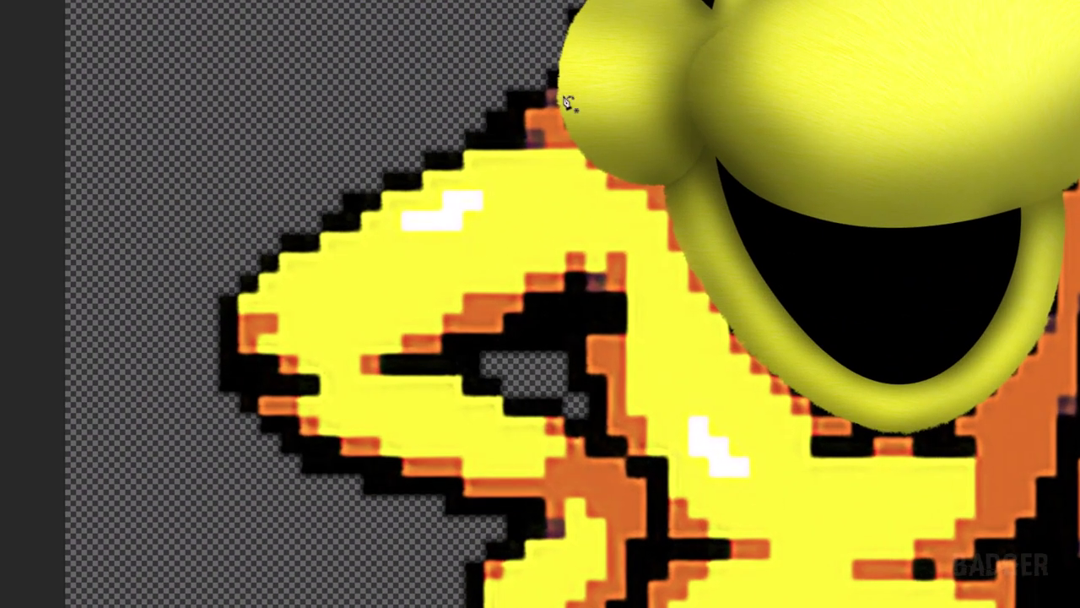
- Outline the pixel-art arm with the Pen tool and convert it to a selection
click(460, 507)
click(527, 514)
click(496, 545)
click(464, 564)
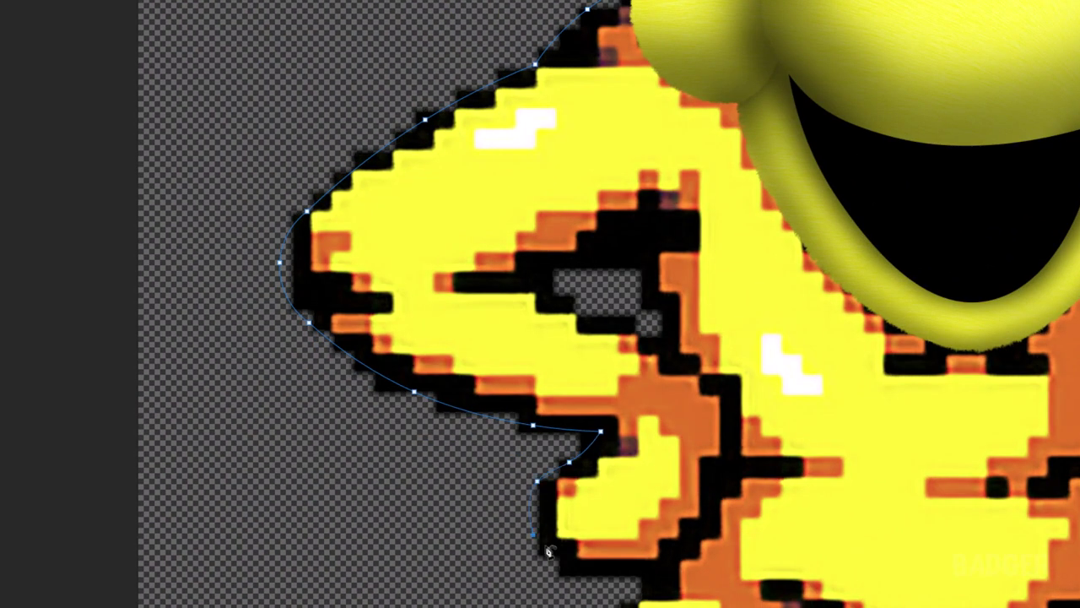
click(621, 120)
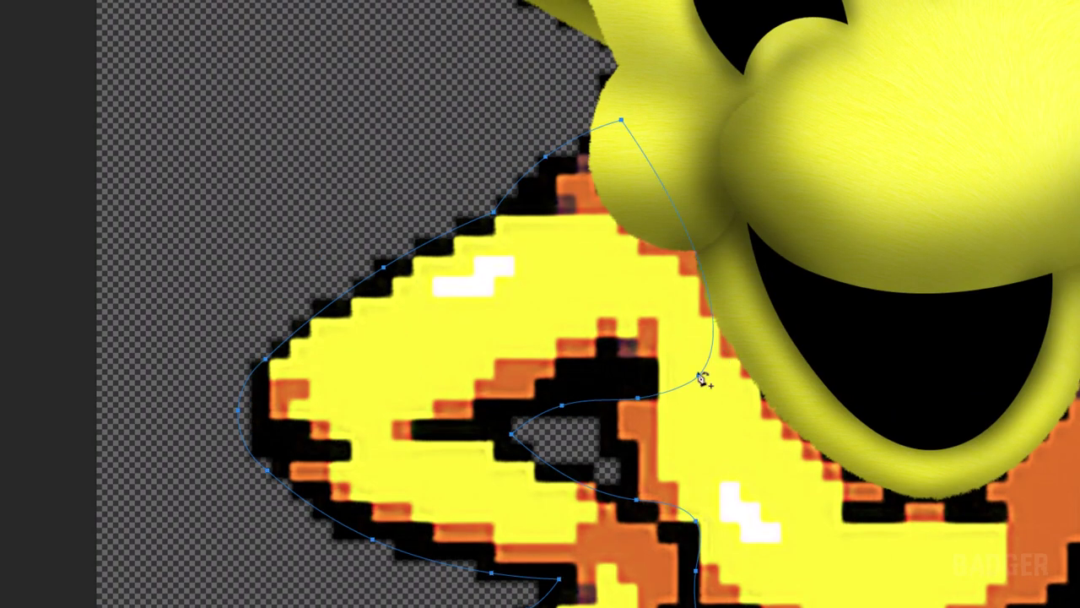
click(512, 435)
key(ctrl+Return)
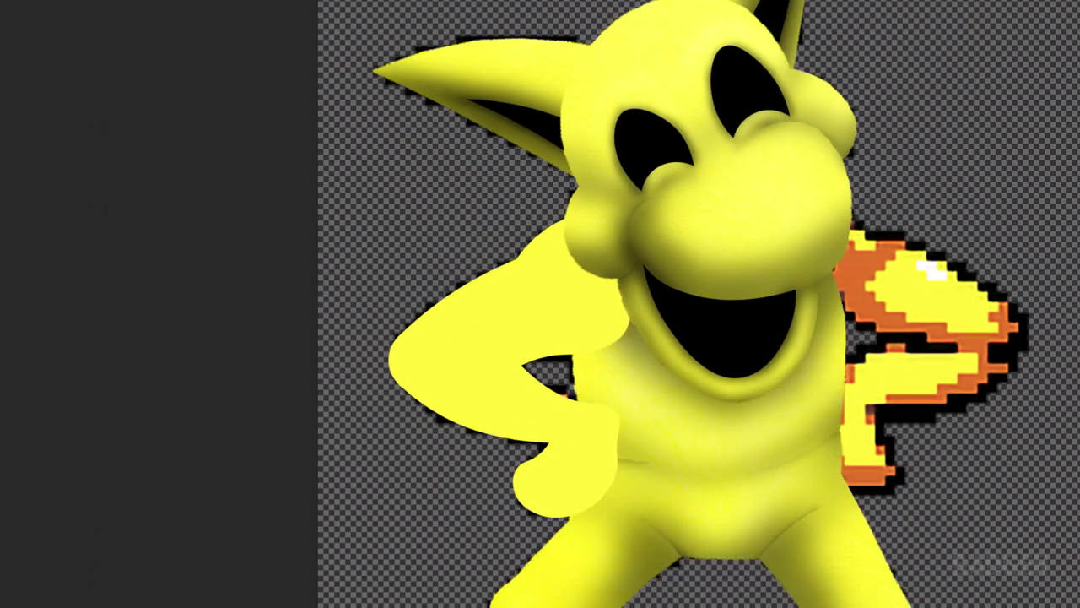
- Shade the arm-to-body edge and paint darker shading along the arm crease
click(666, 331)
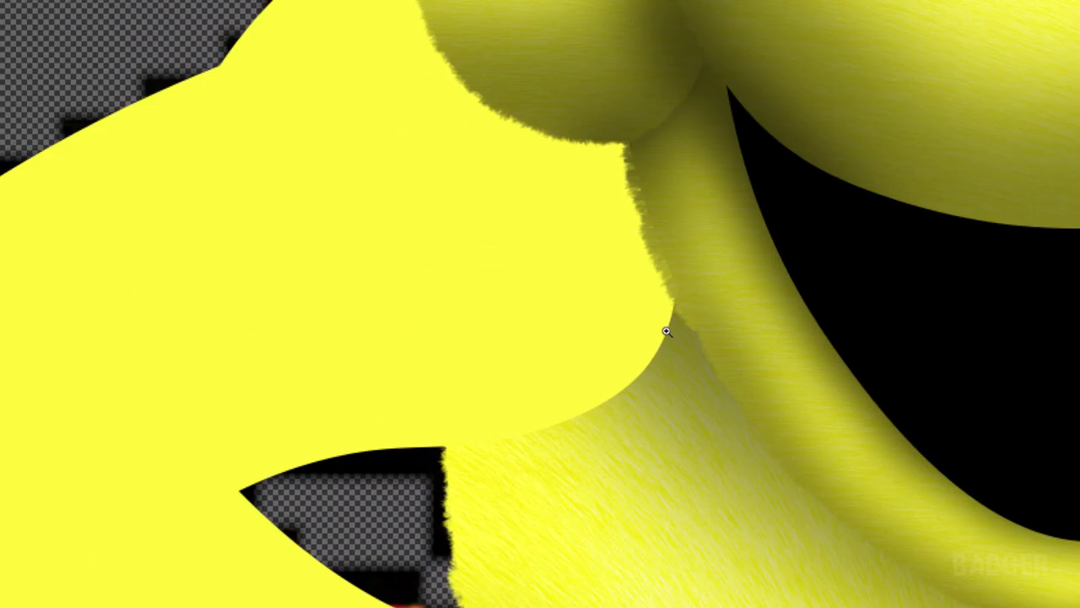
mouse_move(685, 334)
mouse_down()
mouse_move(658, 415)
mouse_move(639, 28)
mouse_move(591, 80)
mouse_move(721, 133)
mouse_up()
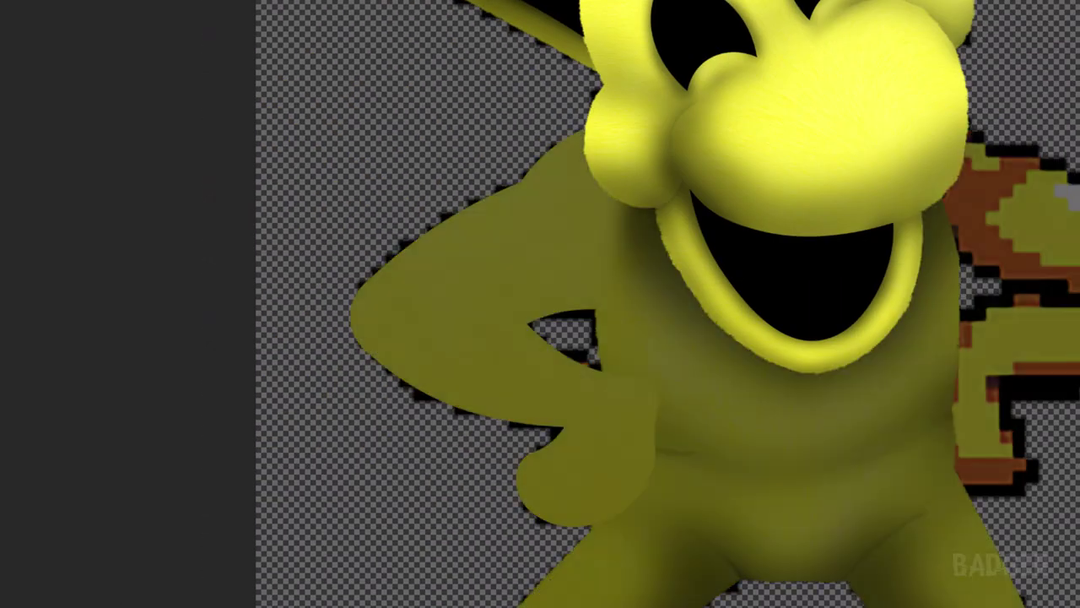
scroll(557, 329, up, 5)
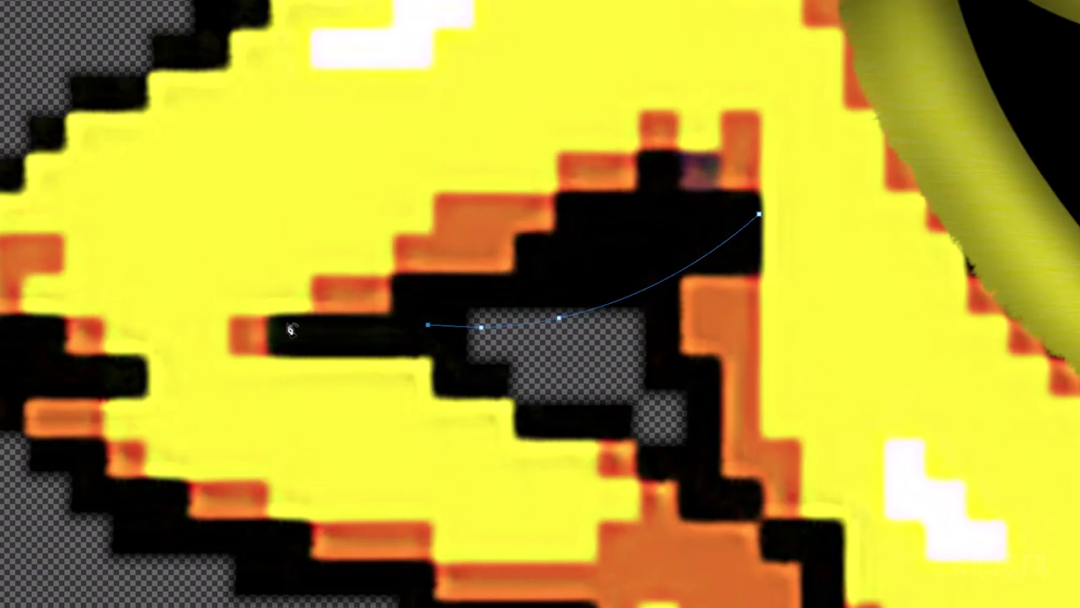
click(354, 381)
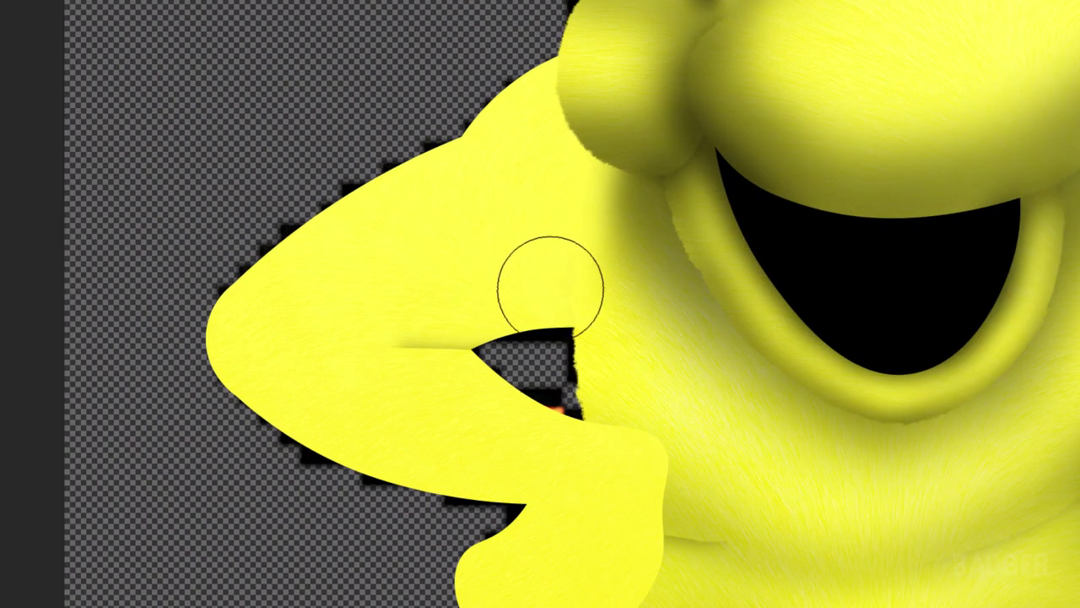
mouse_move(548, 285)
mouse_down()
mouse_move(499, 313)
mouse_move(289, 364)
mouse_up()
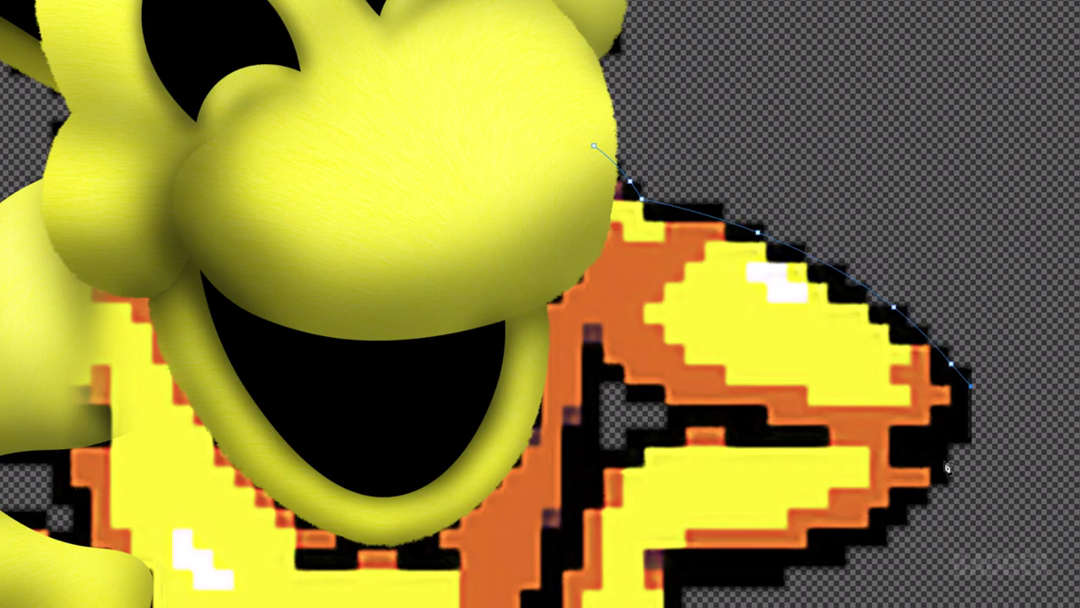
- Fill the traced right arm outline with yellow and paint fur along its shoulder edge
click(947, 468)
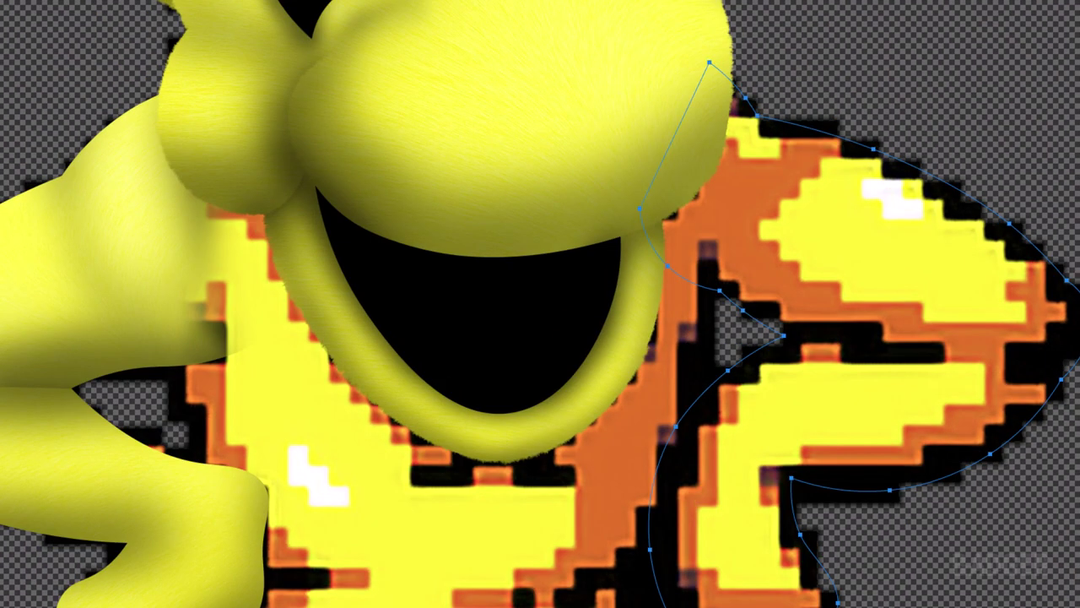
right_click(675, 261)
click(730, 310)
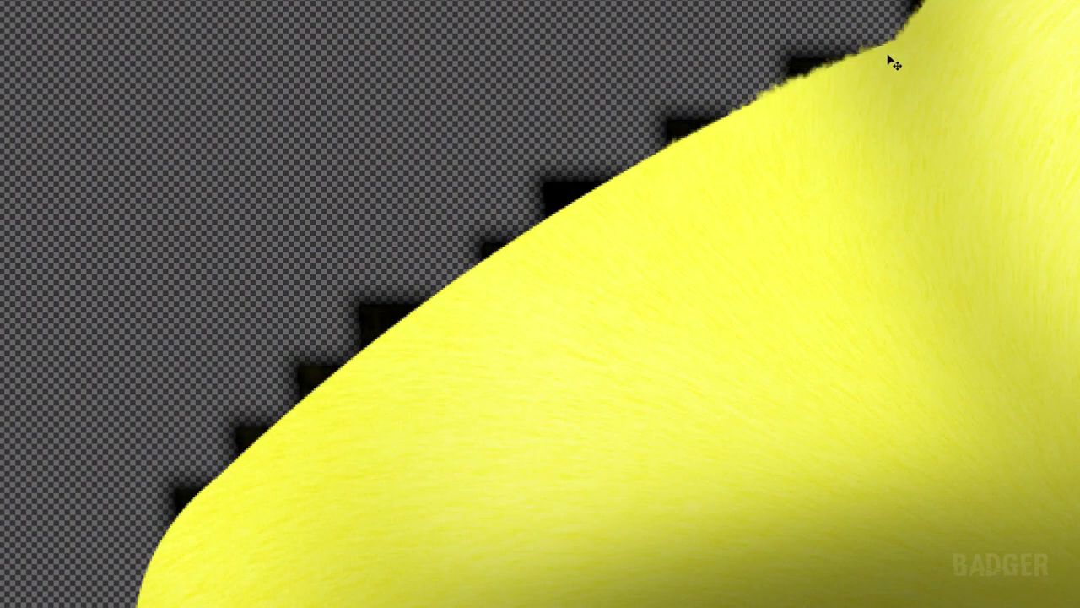
drag(892, 60, 735, 122)
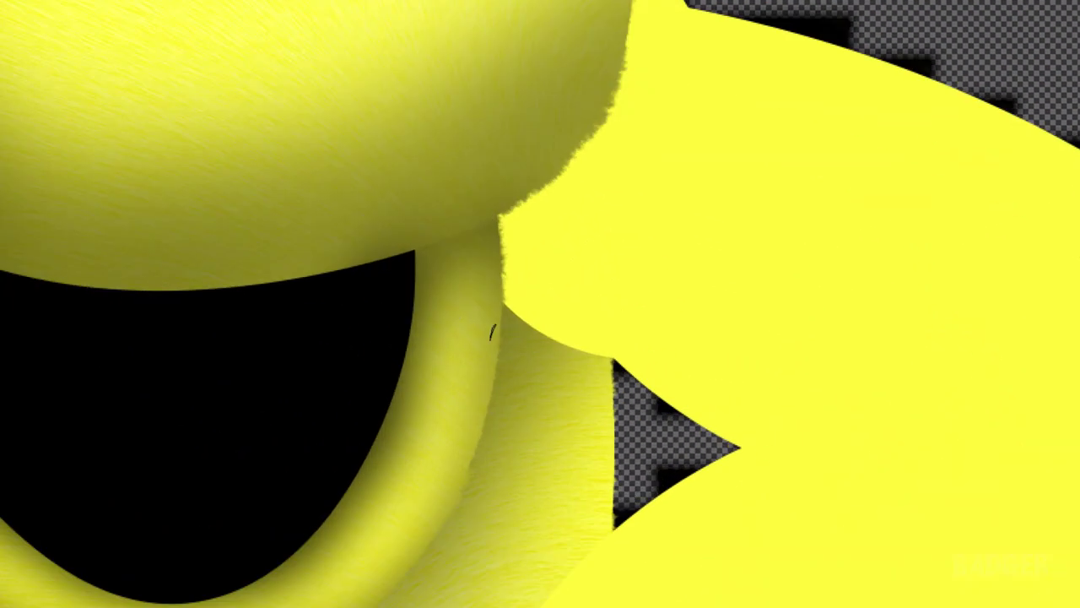
- Darken the seam between fur and flat yellow arm, then zoom out to the whole character
drag(539, 367, 508, 146)
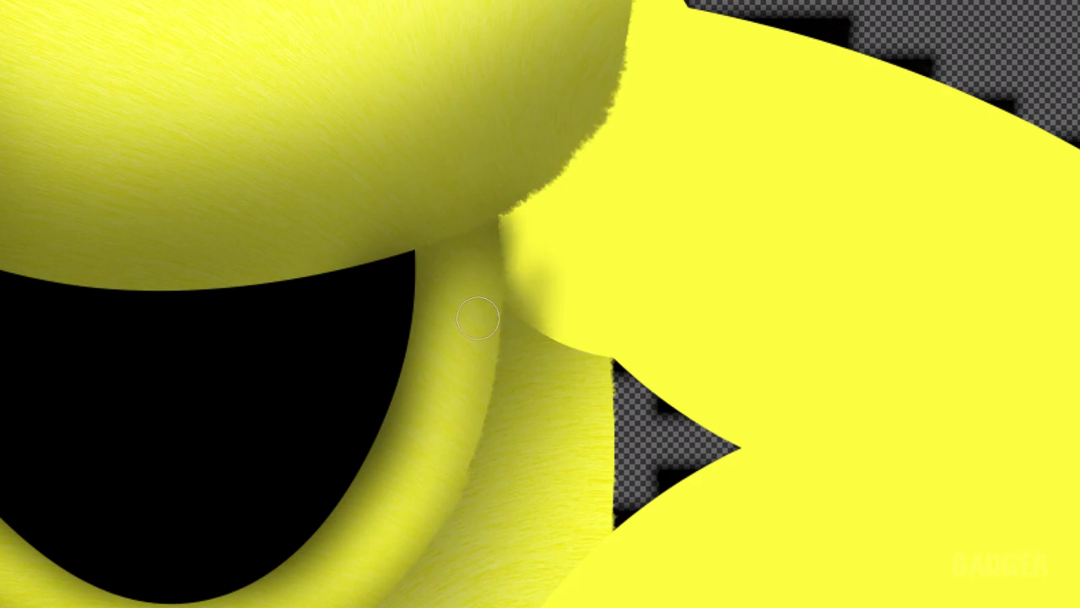
drag(575, 373, 549, 169)
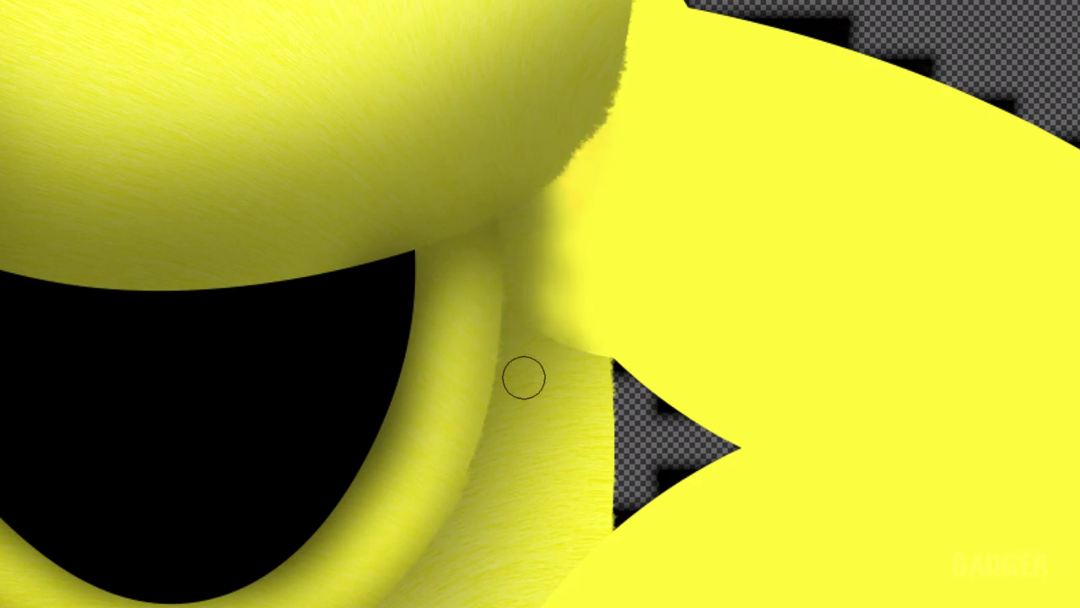
key(ctrl+0)
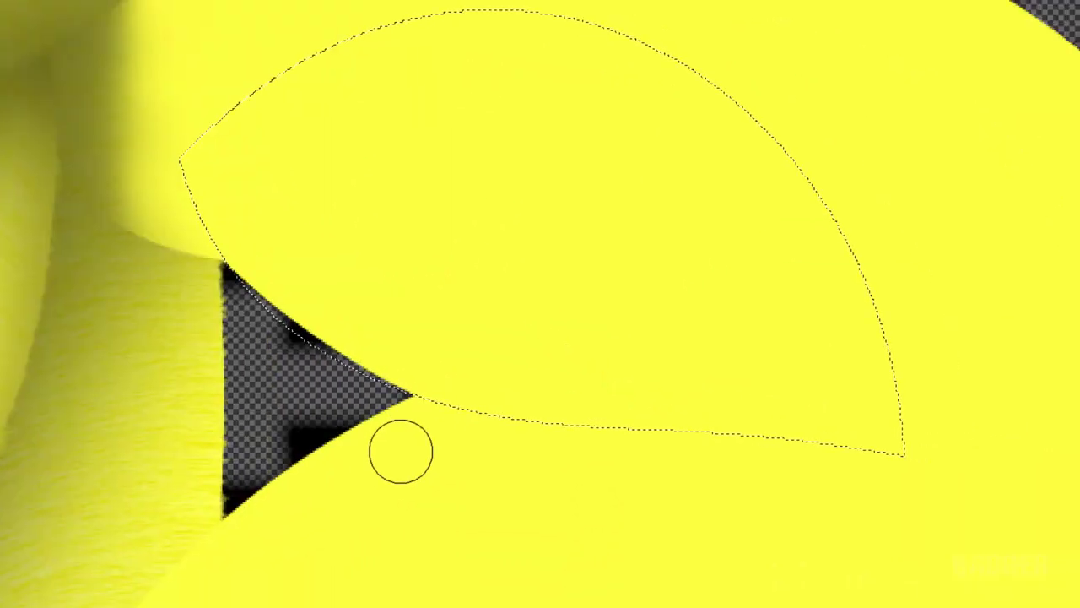
- Brush a smooth dark shading band along the upper arm's lower edge
drag(400, 449, 882, 496)
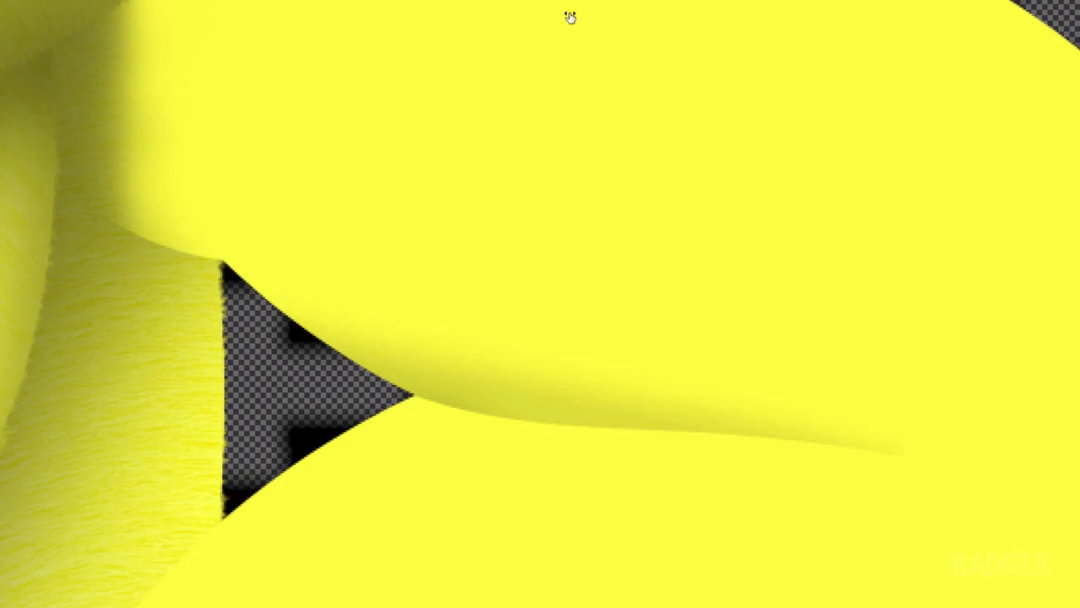
drag(640, 434, 424, 406)
drag(705, 439, 424, 411)
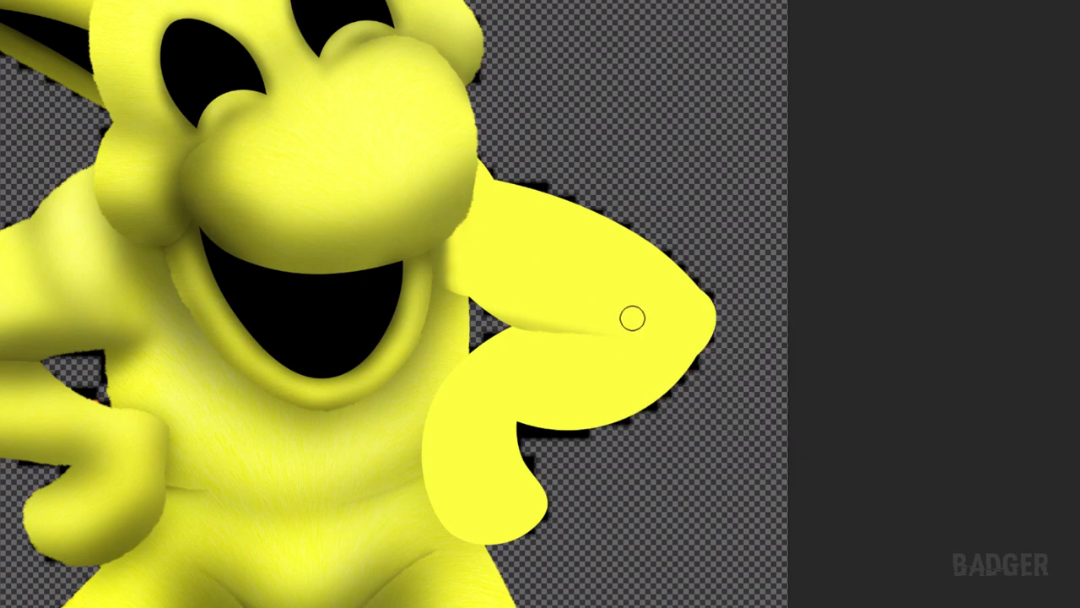
- Smooth the arm joint and shoulder junction, shade the lower arm and hand, and darken the hand's inner edge
scroll(434, 282, up, 3)
drag(444, 385, 512, 248)
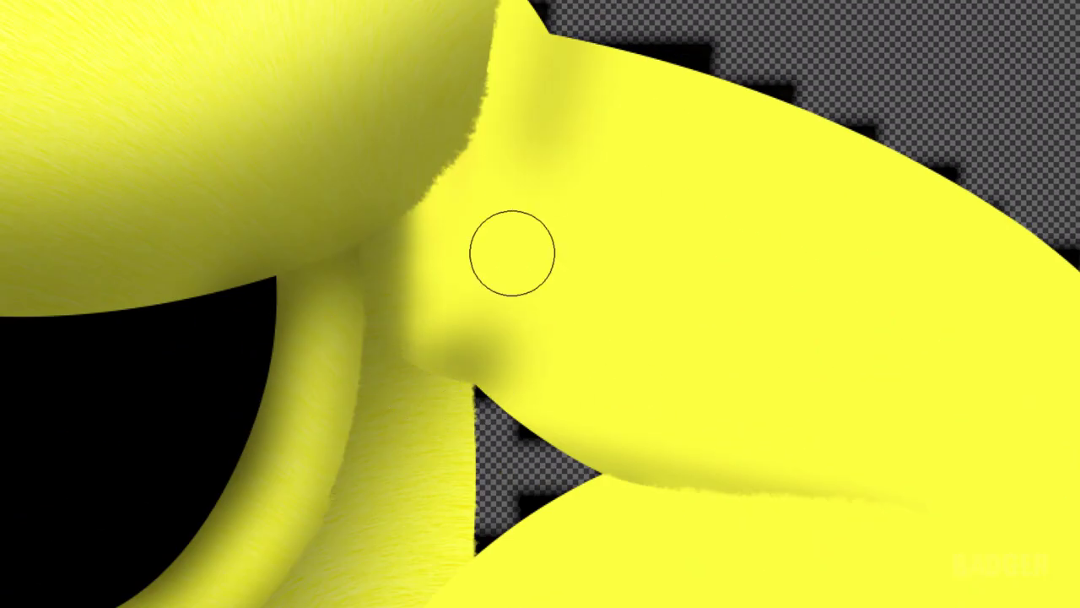
scroll(511, 248, up, 2)
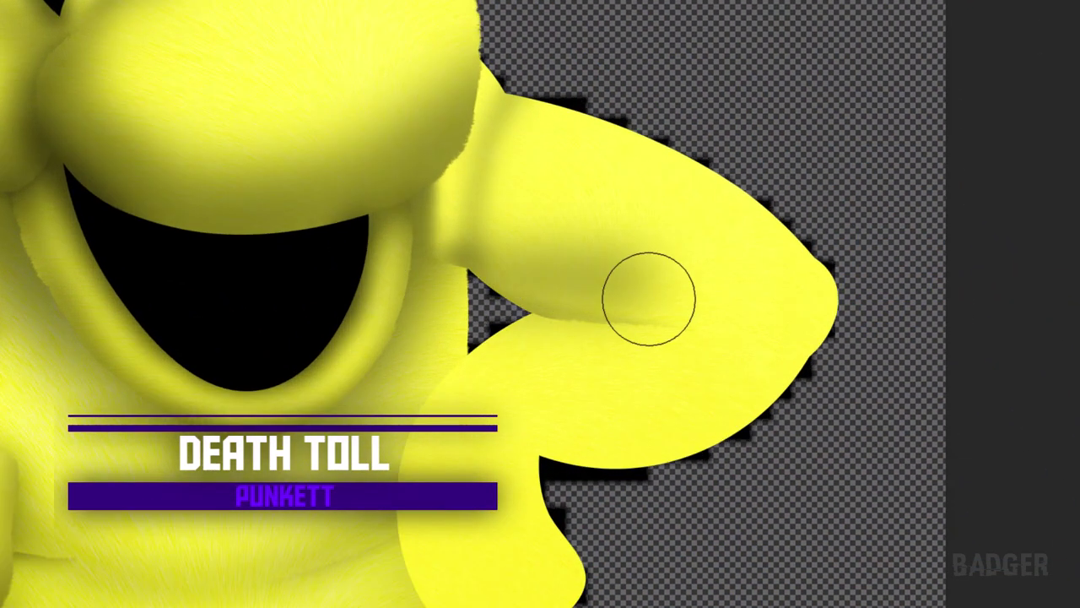
mouse_move(463, 239)
mouse_down()
mouse_move(394, 188)
mouse_move(403, 260)
mouse_up()
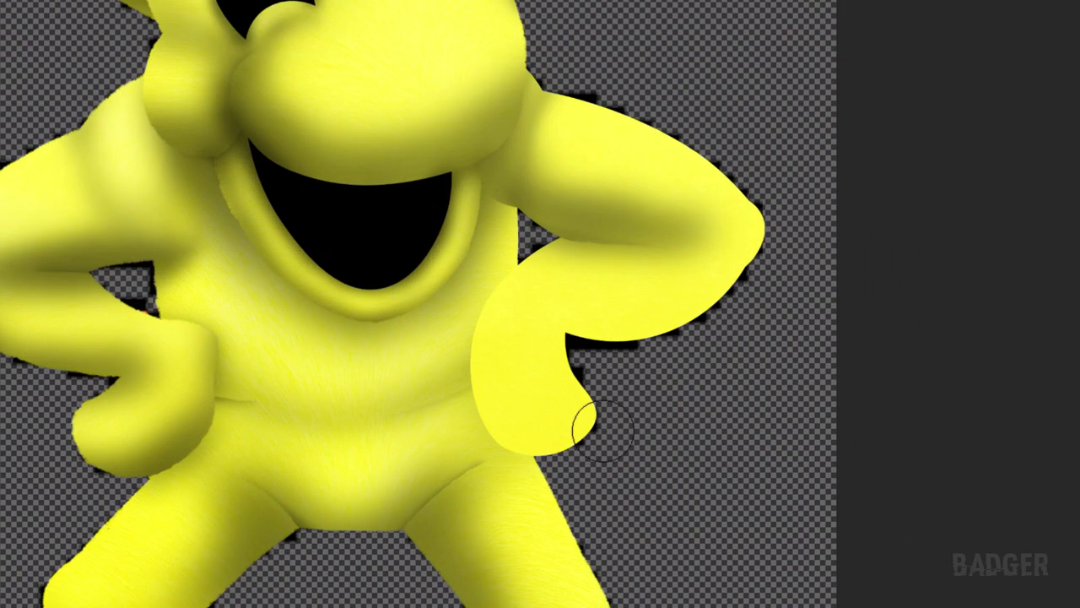
mouse_move(579, 422)
mouse_down()
mouse_move(534, 253)
mouse_move(614, 338)
mouse_move(772, 290)
mouse_up()
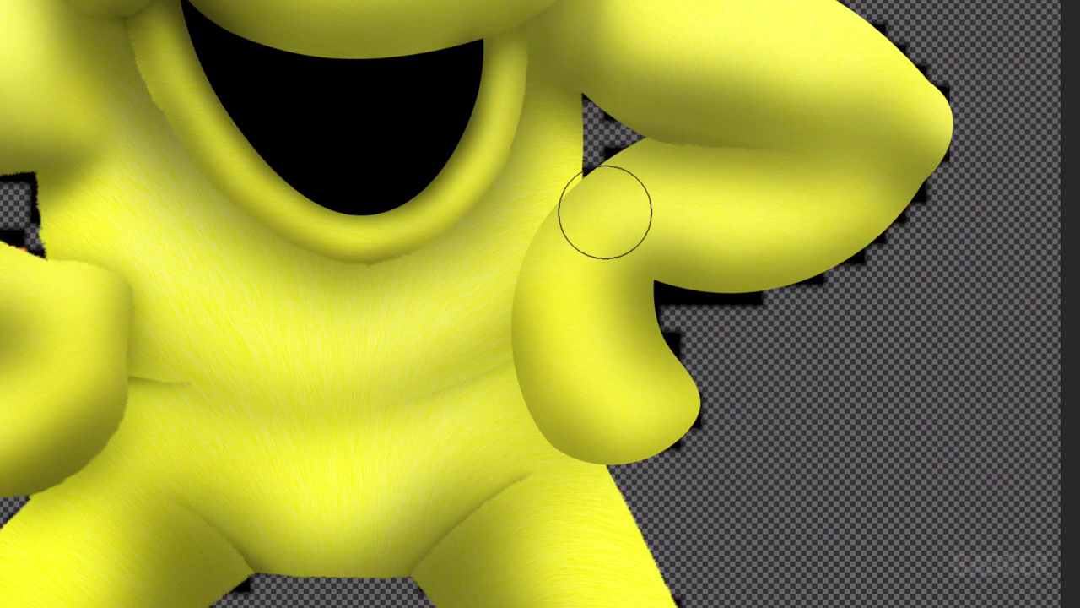
drag(602, 212, 523, 372)
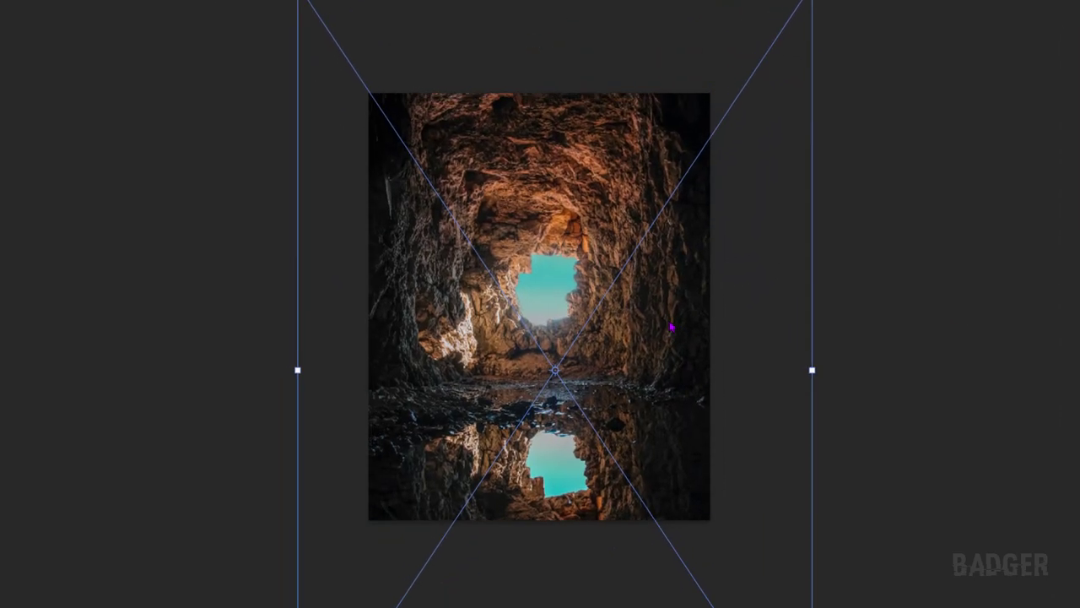
- Commit the placed cave photo and lower the creature to the water's edge
key(Return)
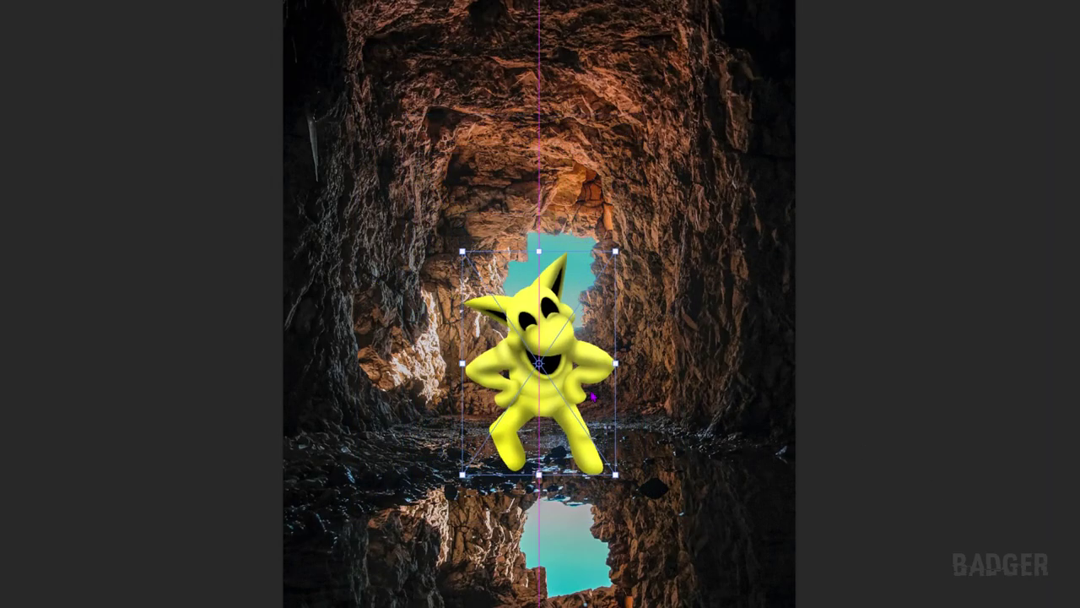
drag(527, 338, 527, 388)
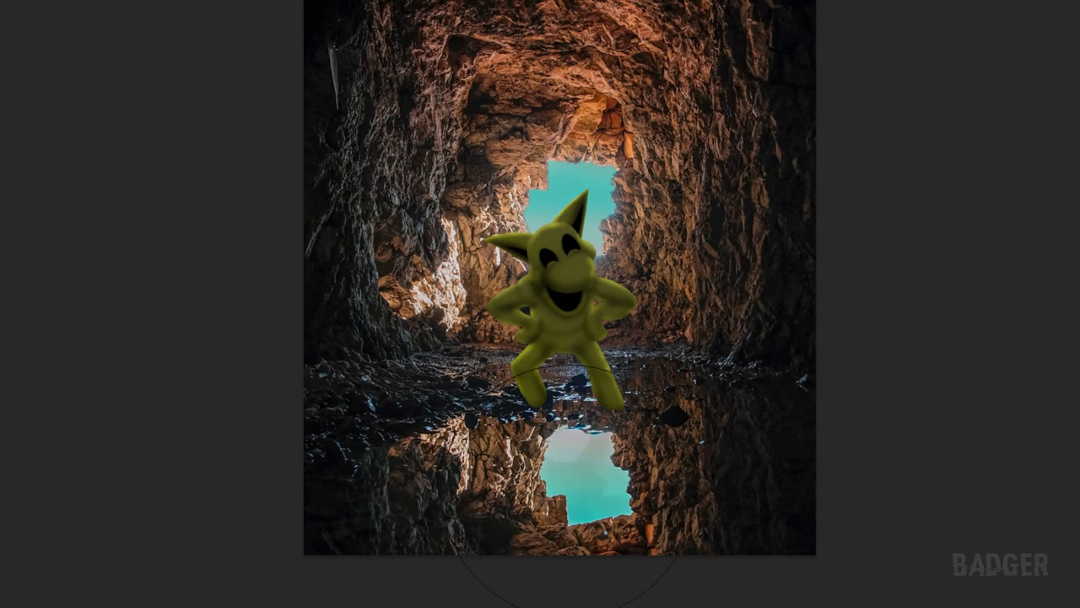
- Reveal the creature's flipped reflection in the pool by painting its layer mask with a soft brush
drag(565, 500, 574, 481)
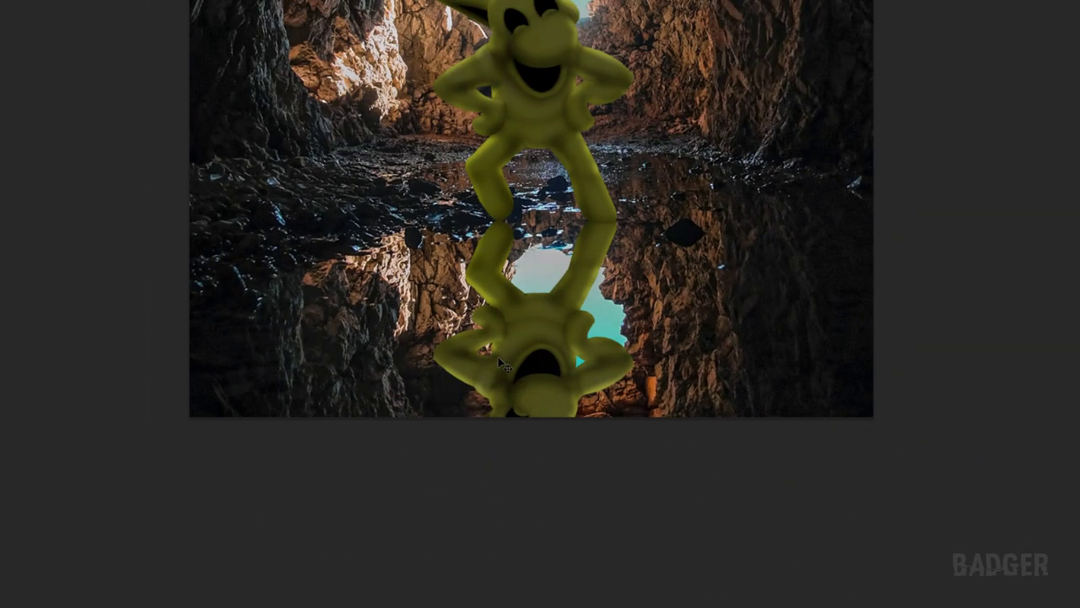
key(b)
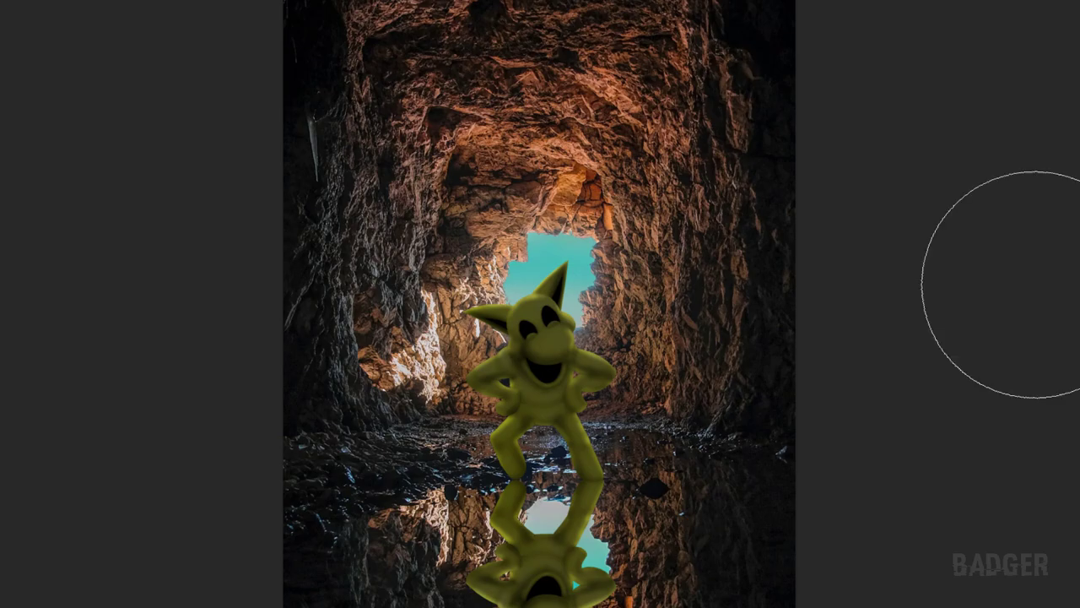
key(v)
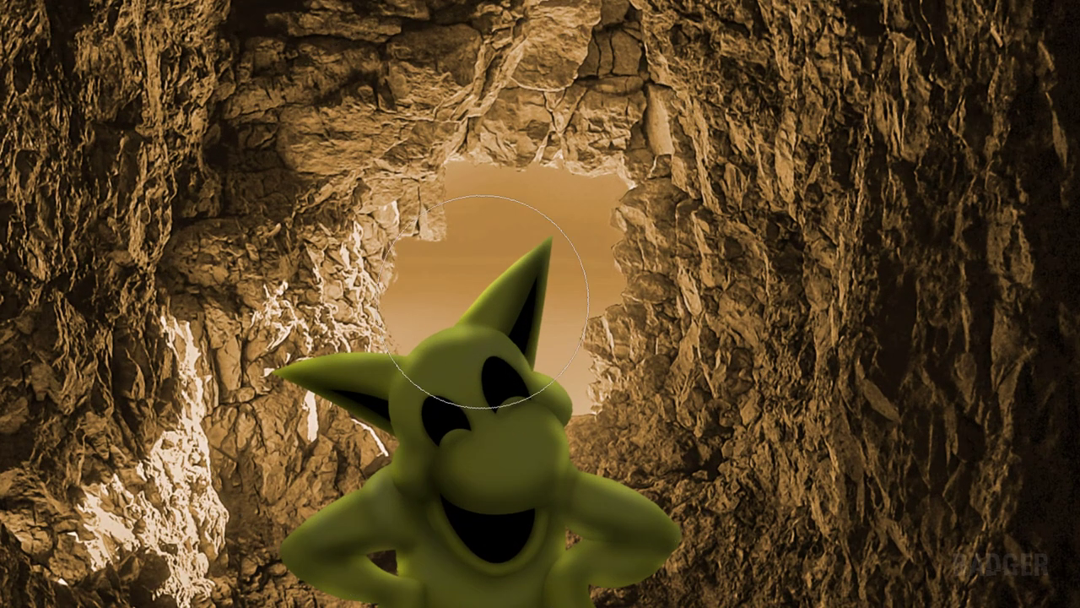
- Paint the orange glow out of the sky opening and its reflection on the mask, restoring teal
drag(487, 194, 434, 243)
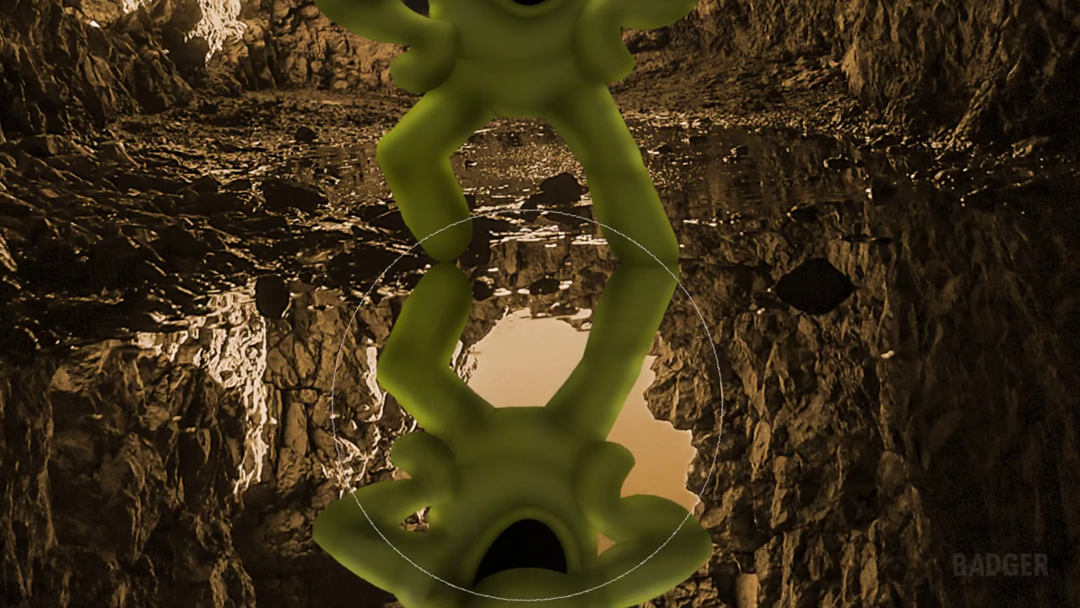
drag(635, 437, 466, 398)
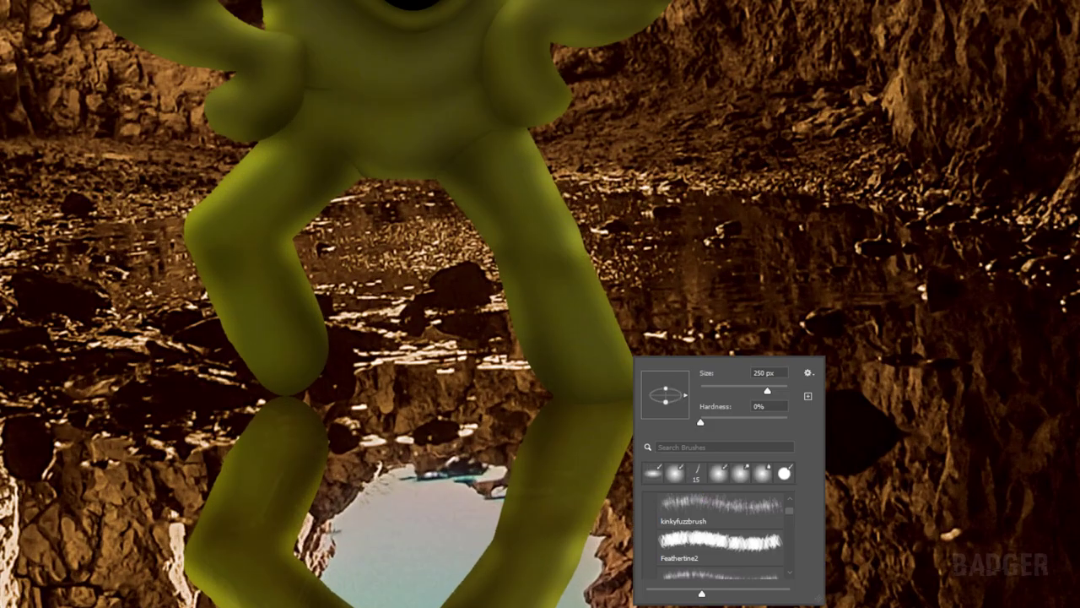
key(Return)
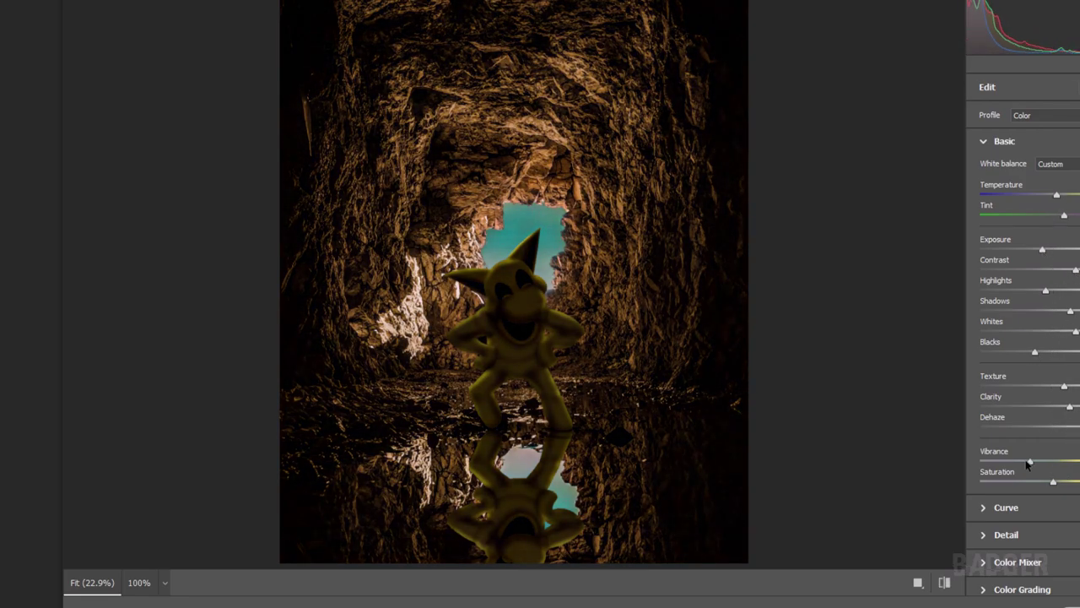
- In Camera Raw, tint the Shadows grading wheel strongly orange and lower Midtones luminance slightly
click(1006, 507)
click(1006, 195)
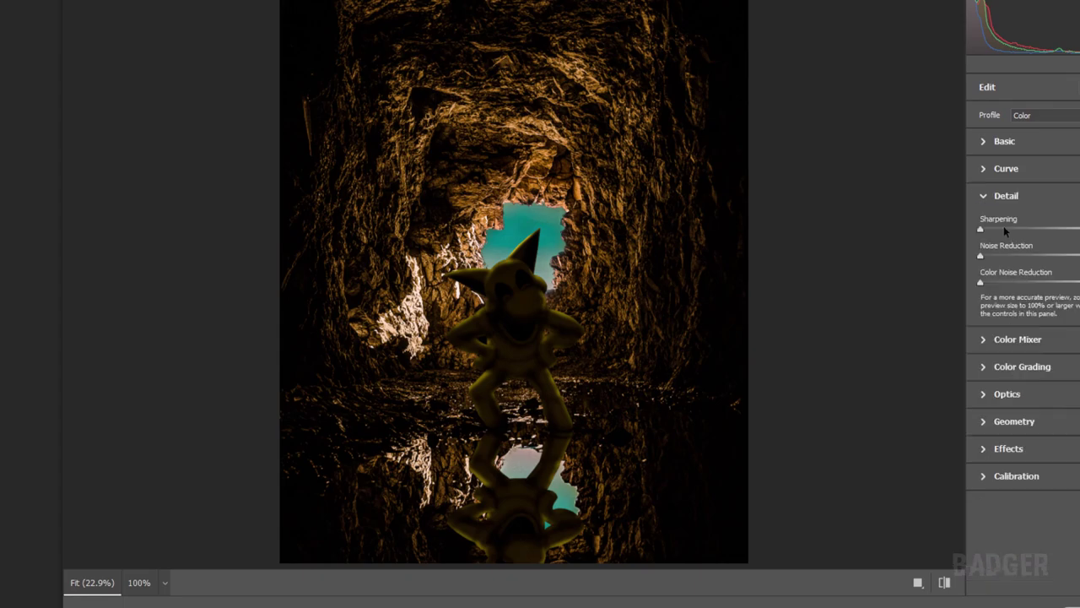
click(982, 340)
scroll(1021, 337, down, 5)
click(1022, 553)
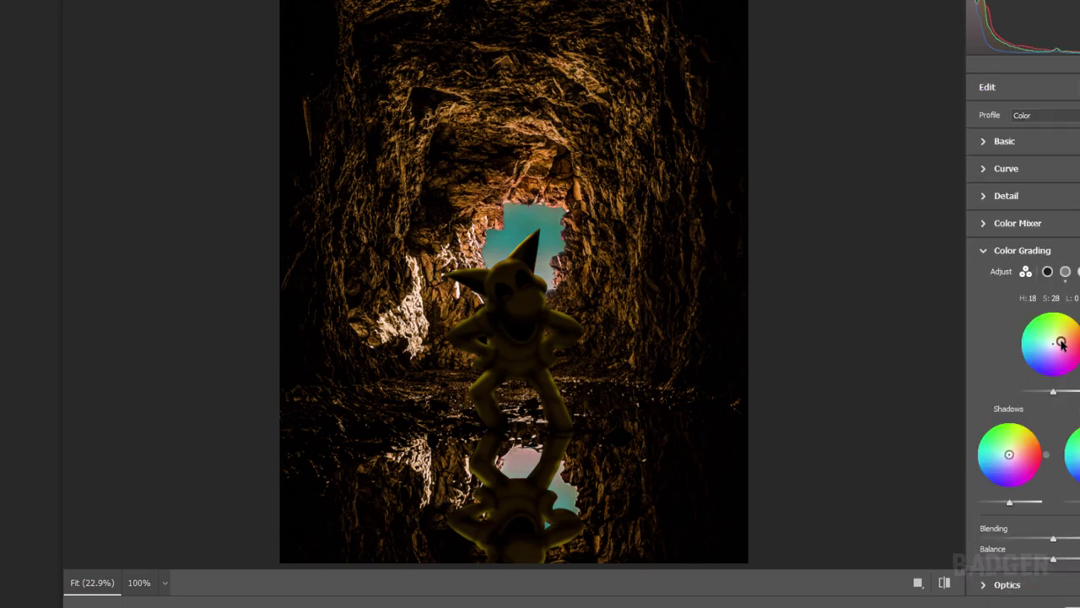
mouse_move(1062, 339)
mouse_down()
mouse_move(1074, 329)
mouse_move(1056, 341)
mouse_up()
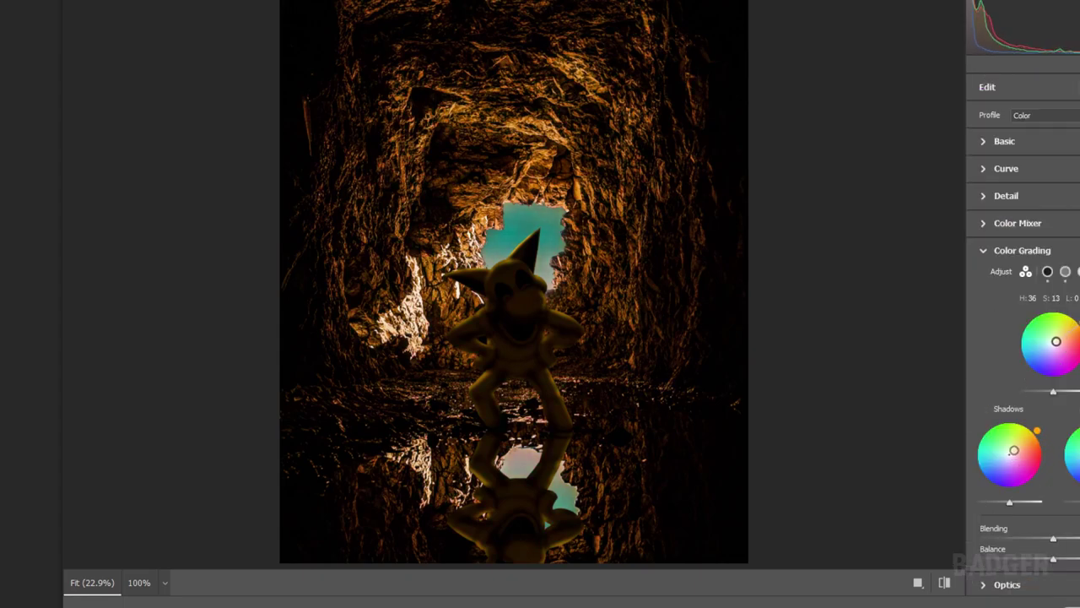
drag(1053, 391, 1030, 391)
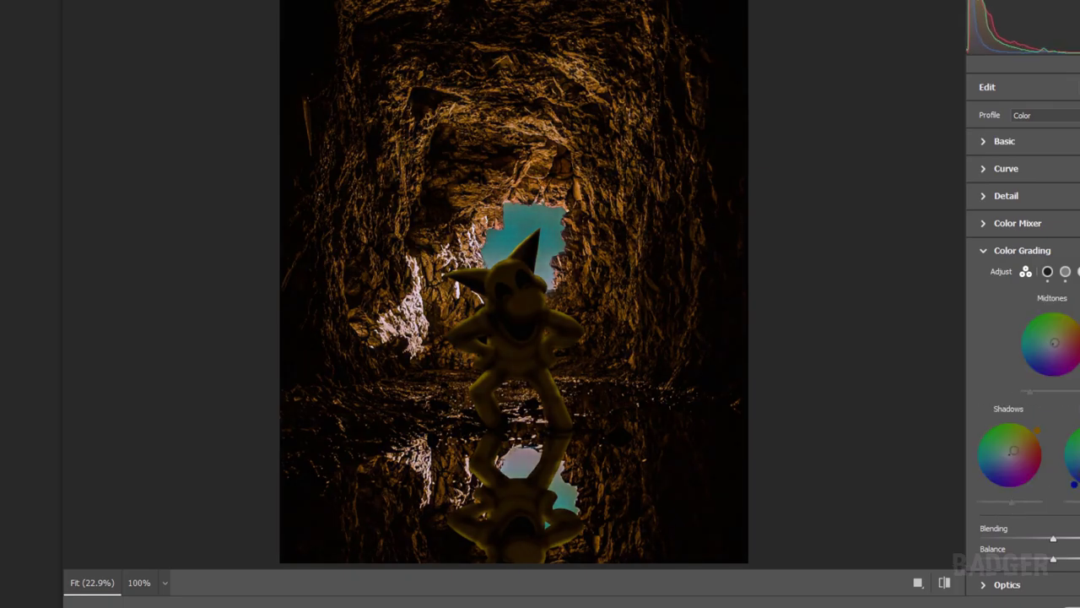
- Adjust the lens distortion amount and add a dark edge vignette under Effects
scroll(1061, 489, down, 2)
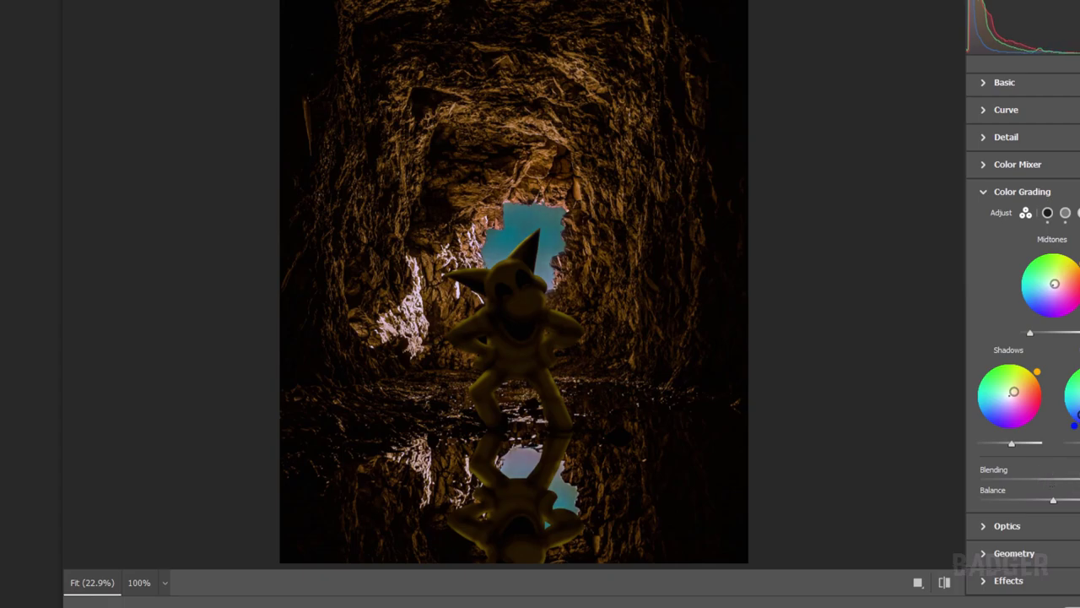
click(1055, 525)
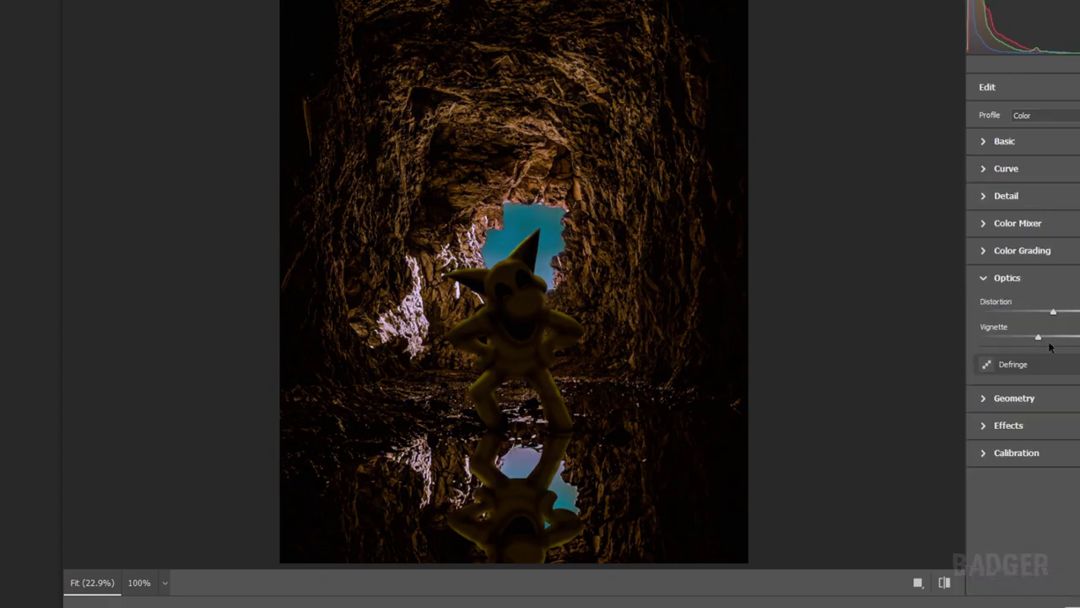
click(1054, 313)
click(1000, 425)
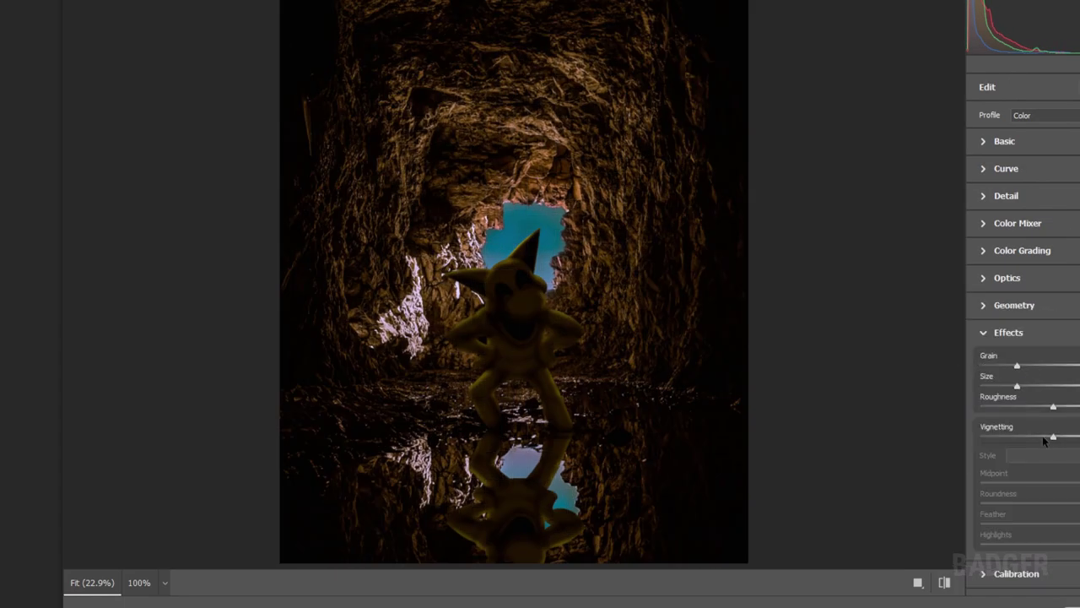
click(1044, 440)
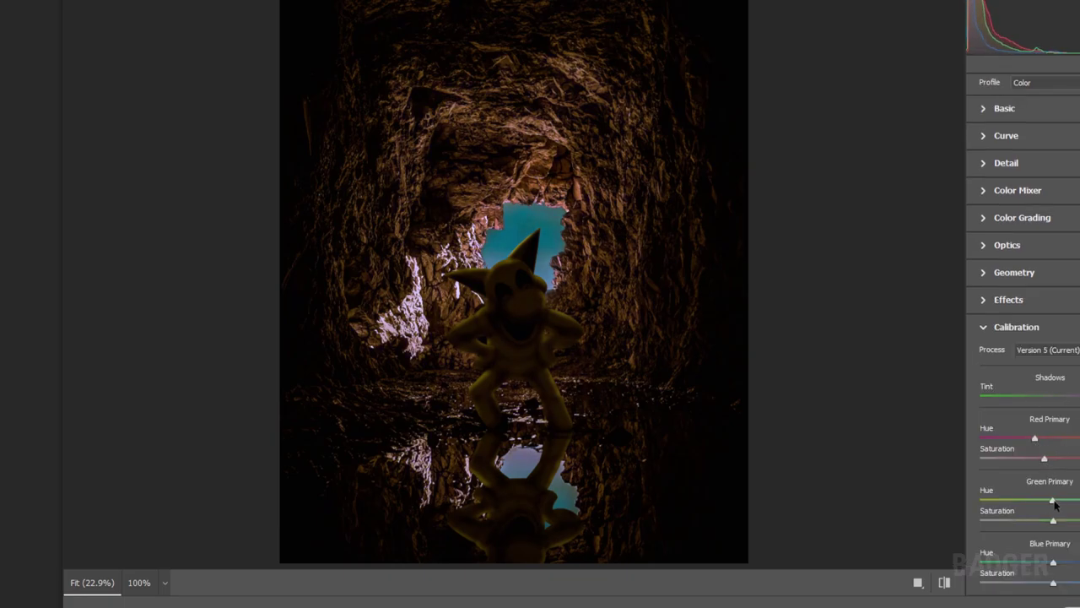
- Confirm the Camera Raw Filter so the dark, orange-shadowed vignette grade is applied
key(Return)
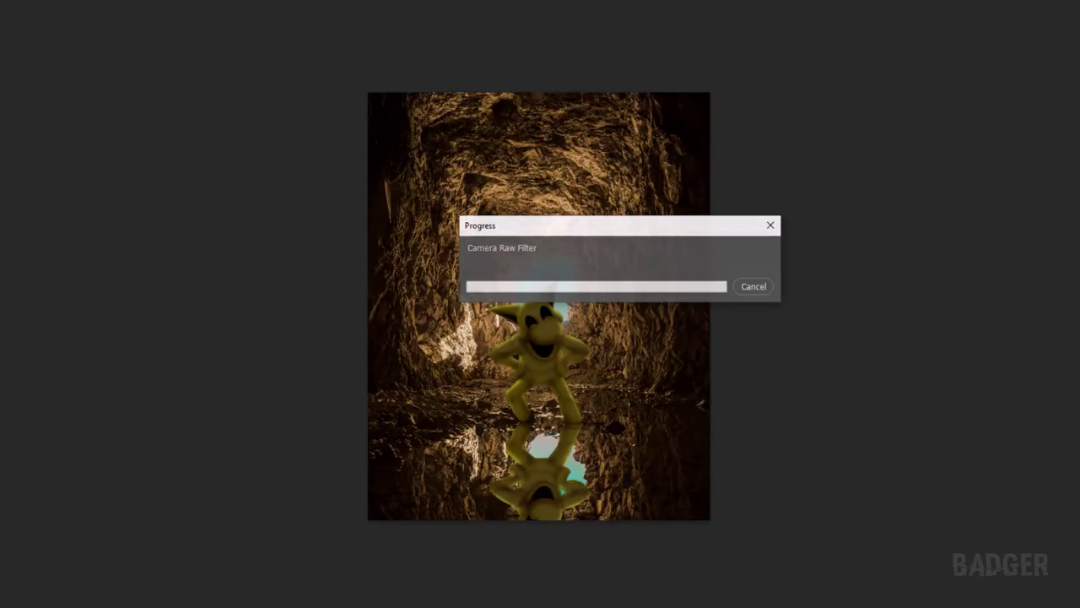